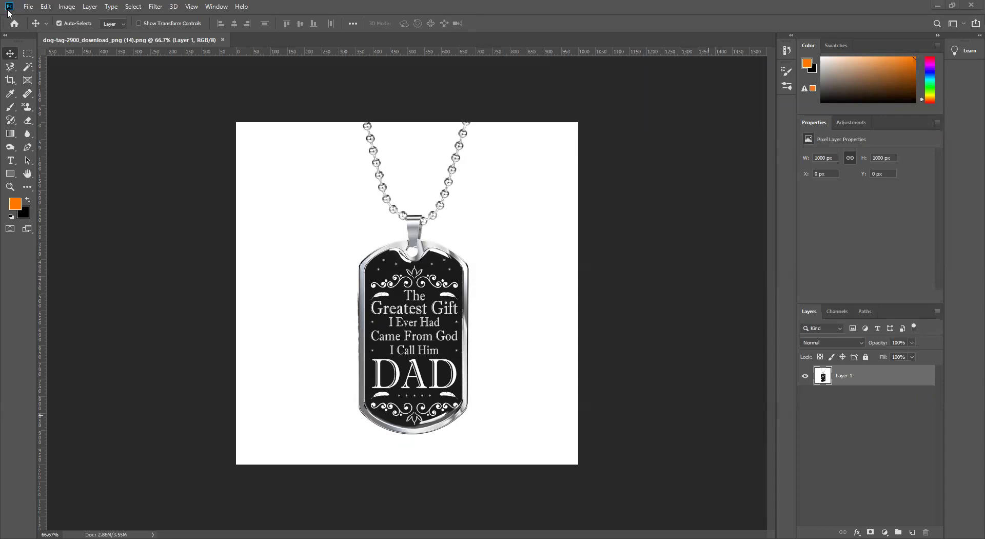
# - Close the dog tag image and create a 1920 x 1080 px document from the Web Large preset with artboards off
pyautogui.click(223, 41)
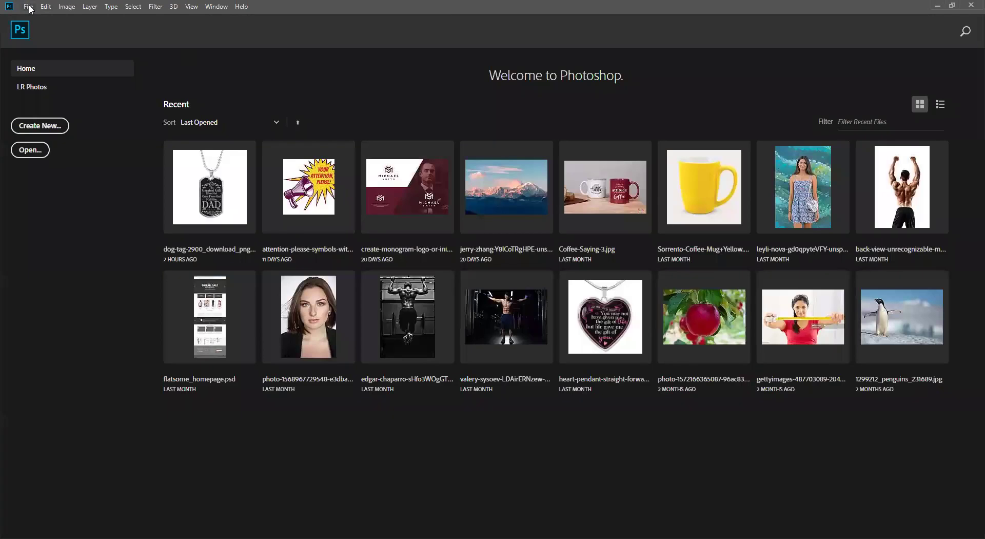
pyautogui.click(29, 7)
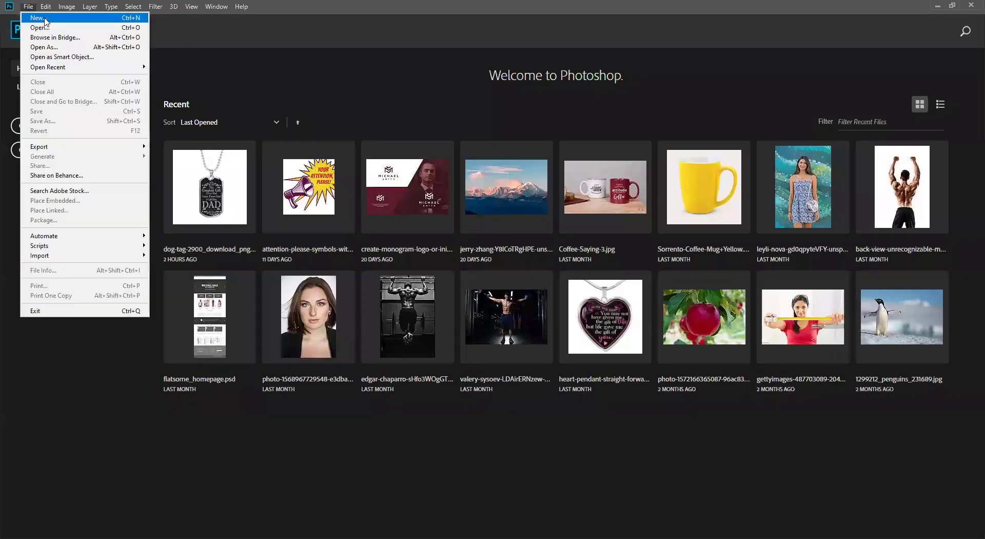
pyautogui.click(45, 16)
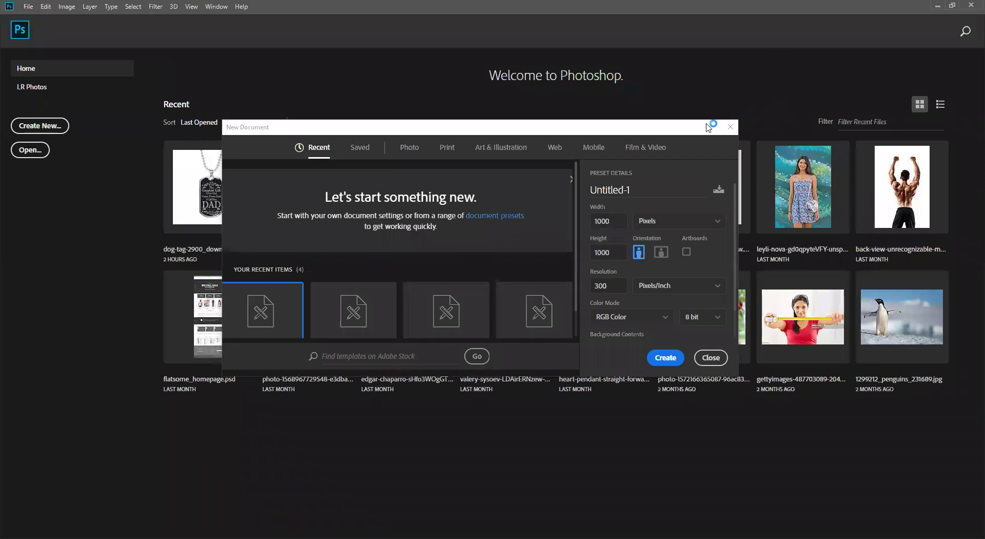
pyautogui.click(555, 148)
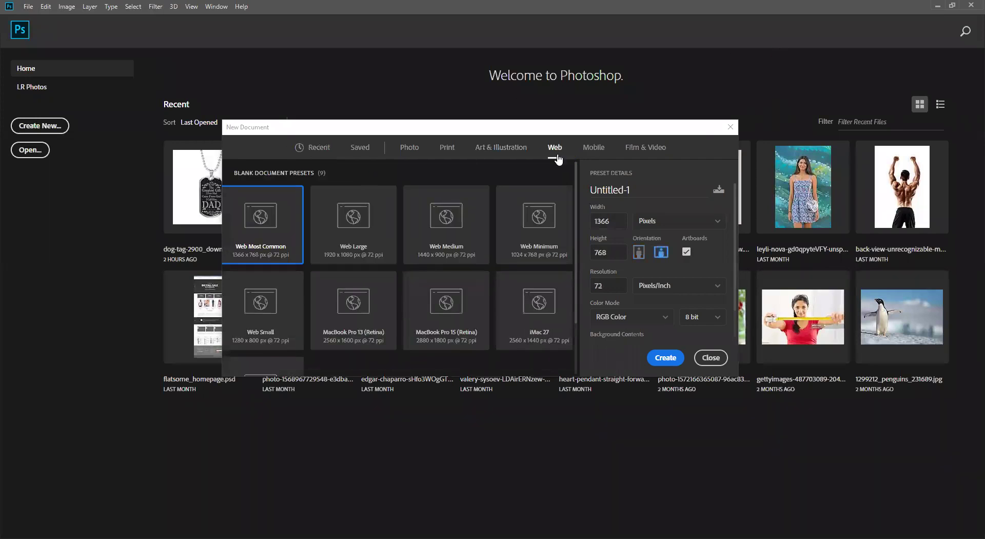
pyautogui.scroll(-3, 451, 194)
pyautogui.scroll(1, 344, 272)
pyautogui.scroll(-1, 343, 275)
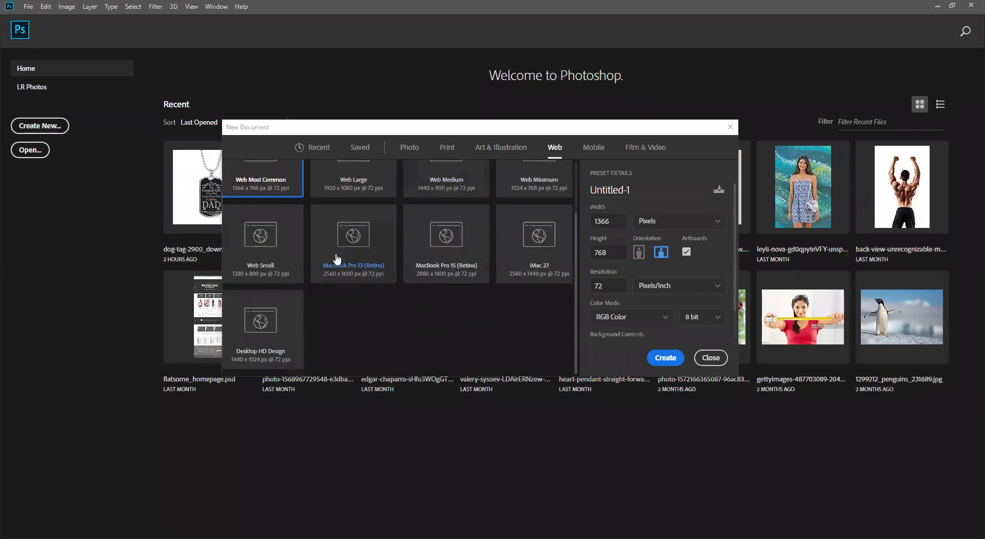
pyautogui.click(363, 188)
pyautogui.click(687, 251)
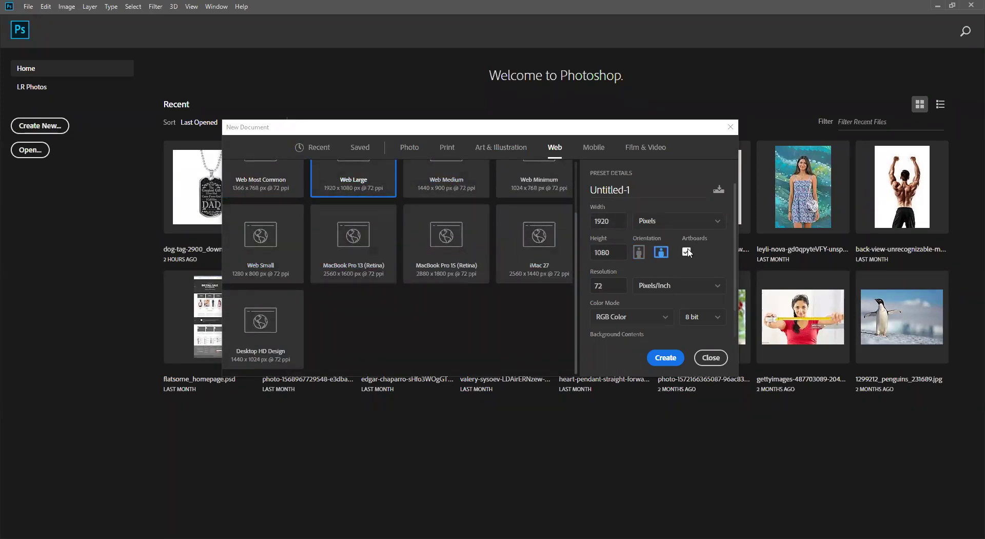
pyautogui.click(663, 358)
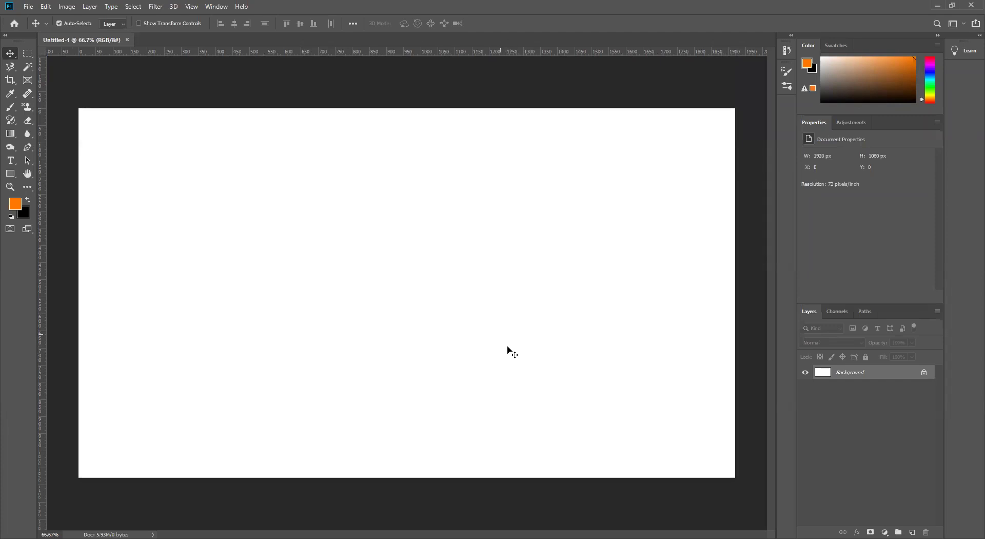
# - Add an empty layer above the Background, and fill the Background with the in-gamut version of the orange foreground colour
pyautogui.click(805, 88)
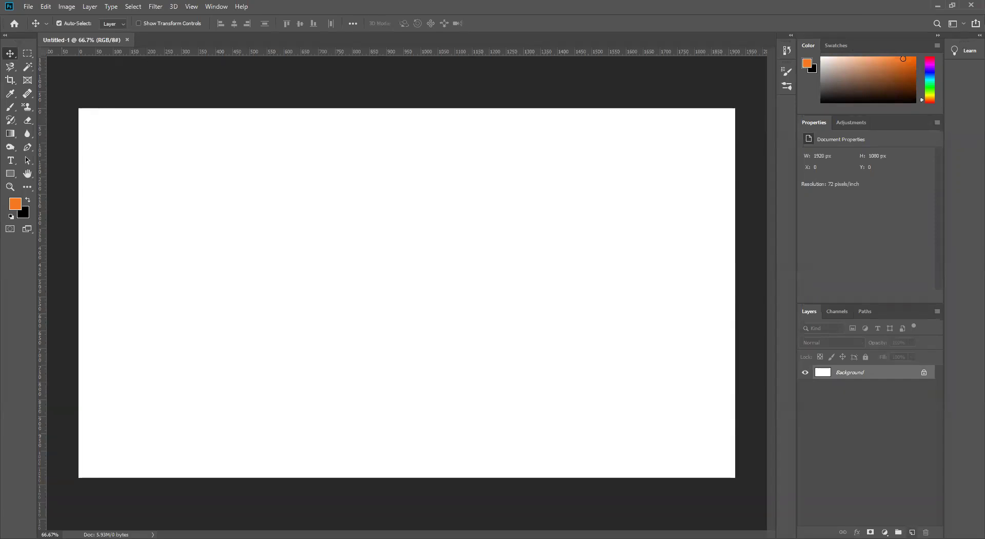
pyautogui.click(912, 532)
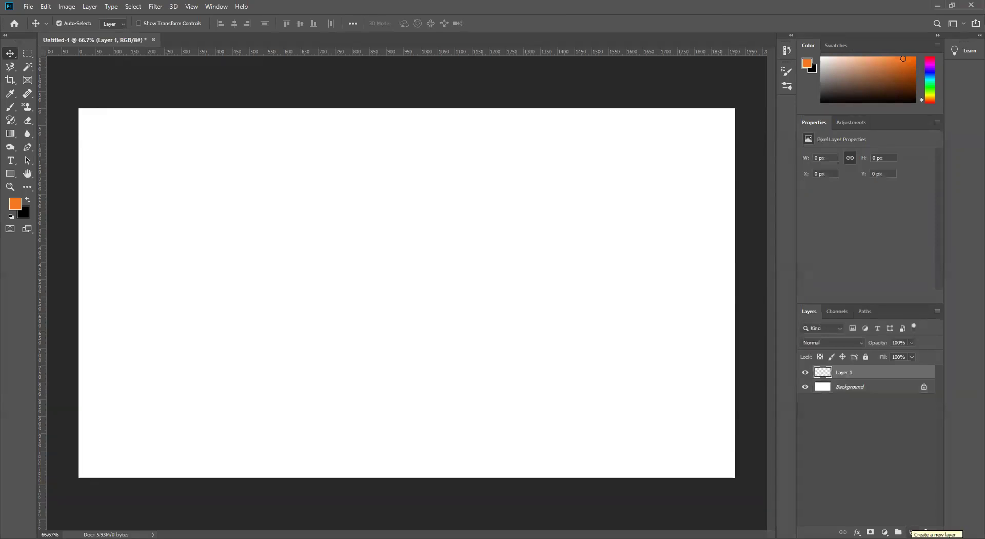
pyautogui.click(805, 387)
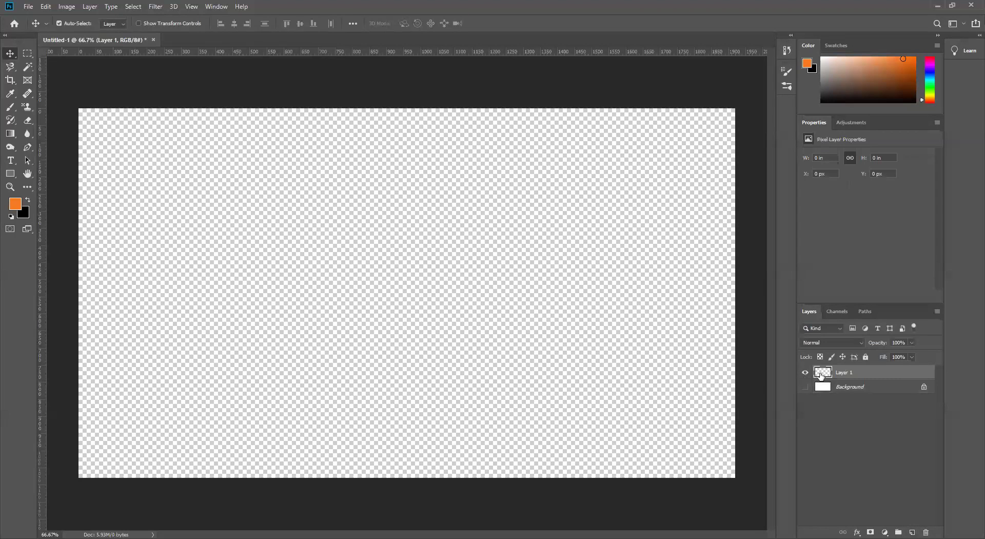
pyautogui.click(804, 387)
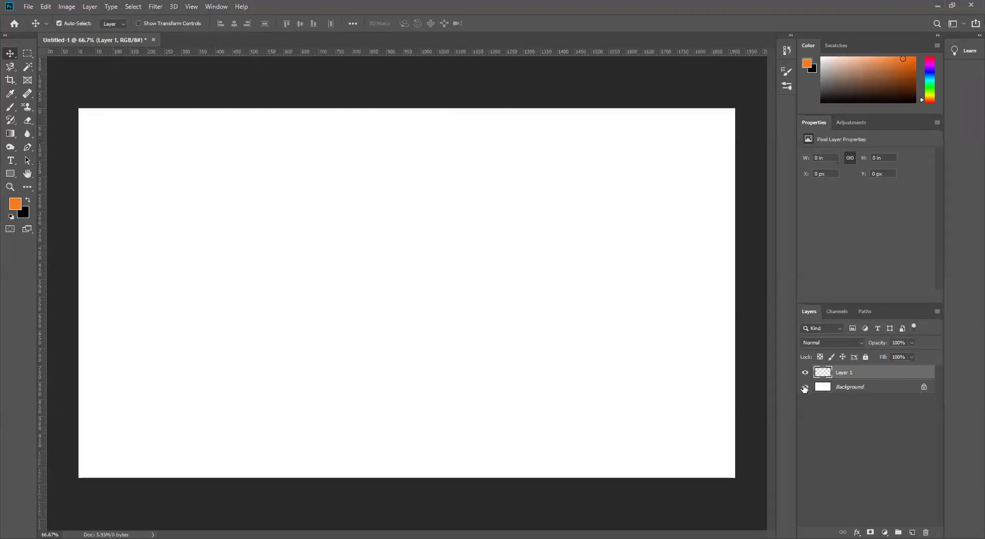
pyautogui.click(879, 389)
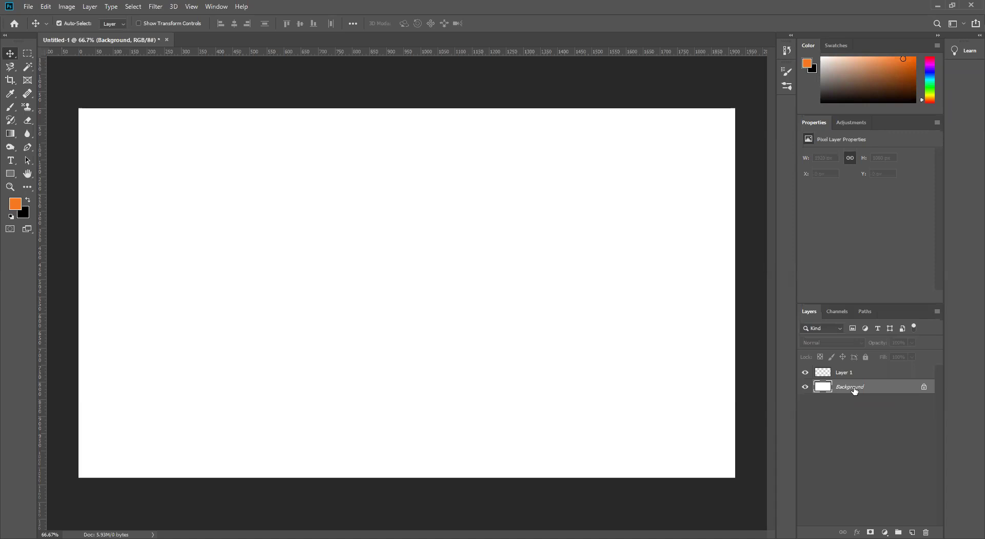
pyautogui.hotkey('alt', 'BackSpace')
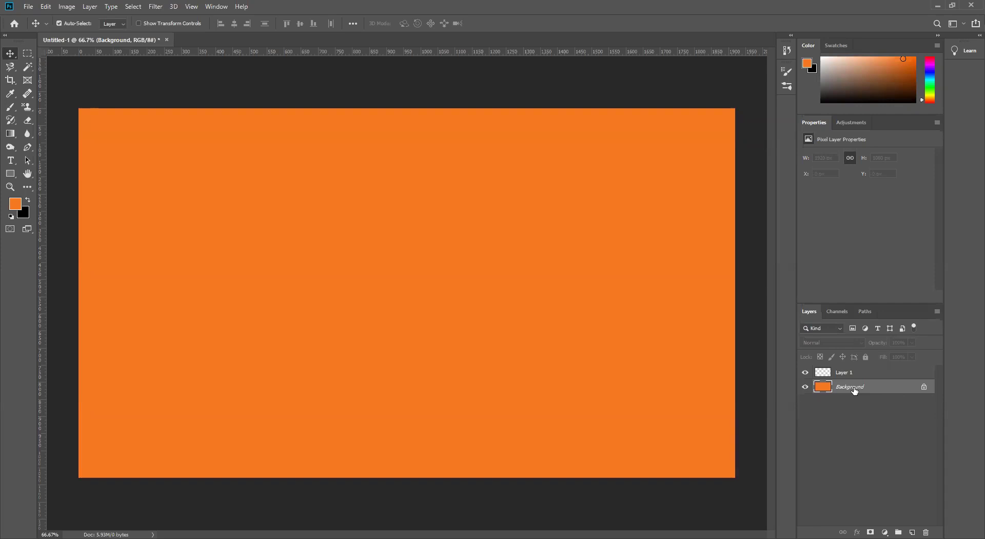
# - Compare the empty layer with the orange Background by selecting each and toggling the Background's visibility
pyautogui.click(865, 373)
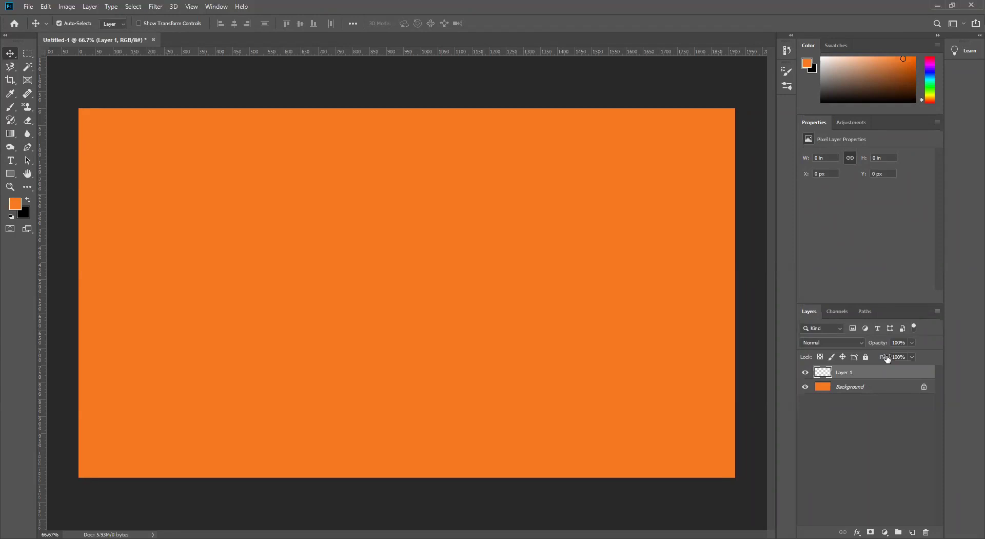
pyautogui.click(867, 392)
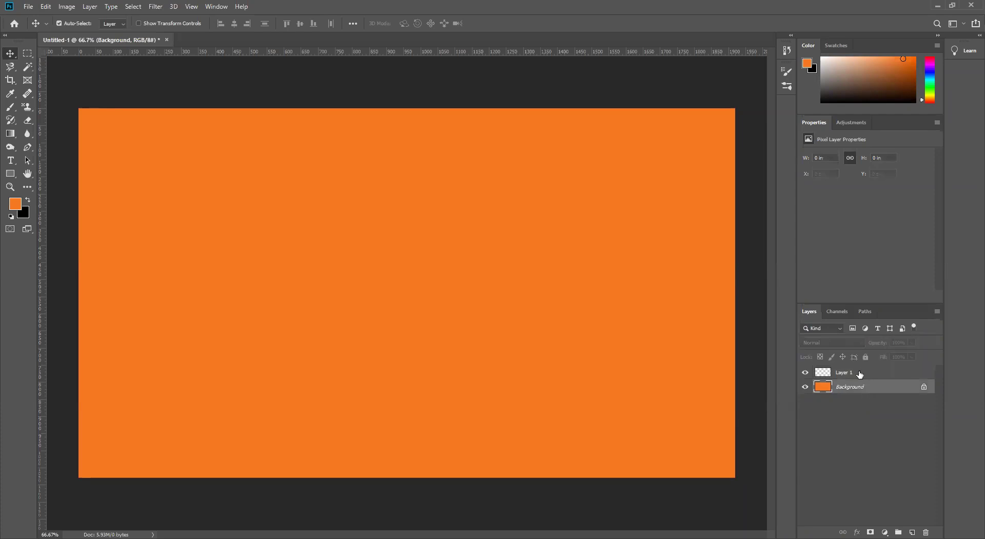
pyautogui.click(858, 373)
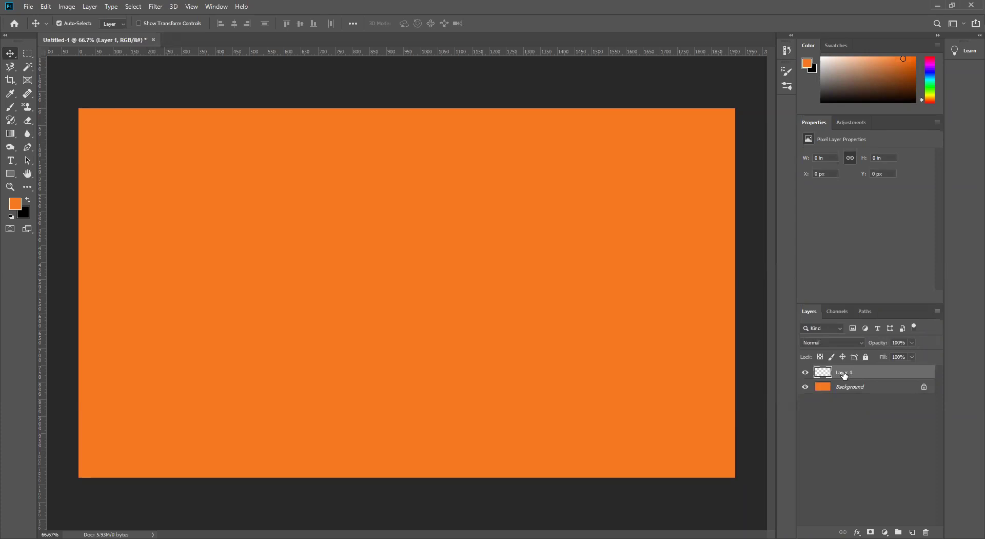
pyautogui.click(821, 390)
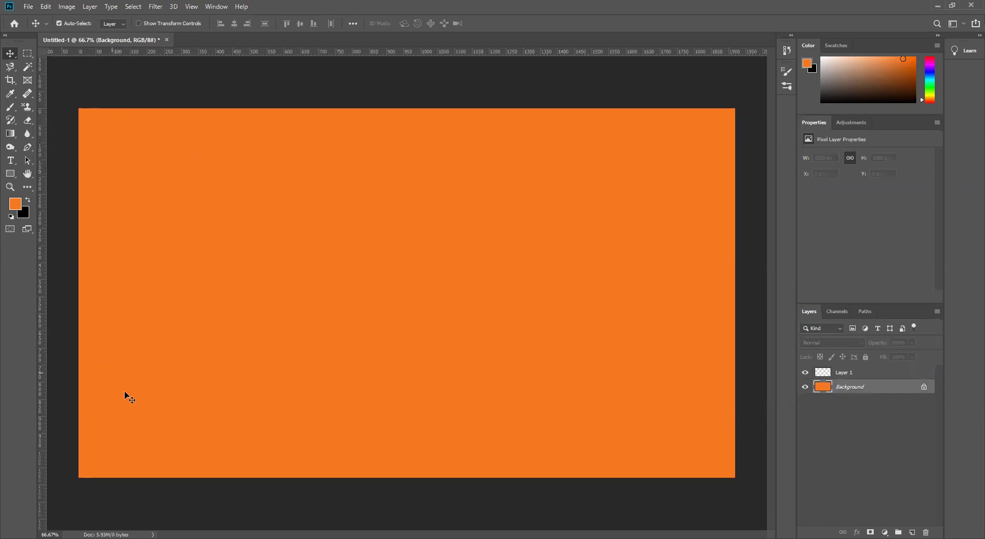
pyautogui.click(869, 374)
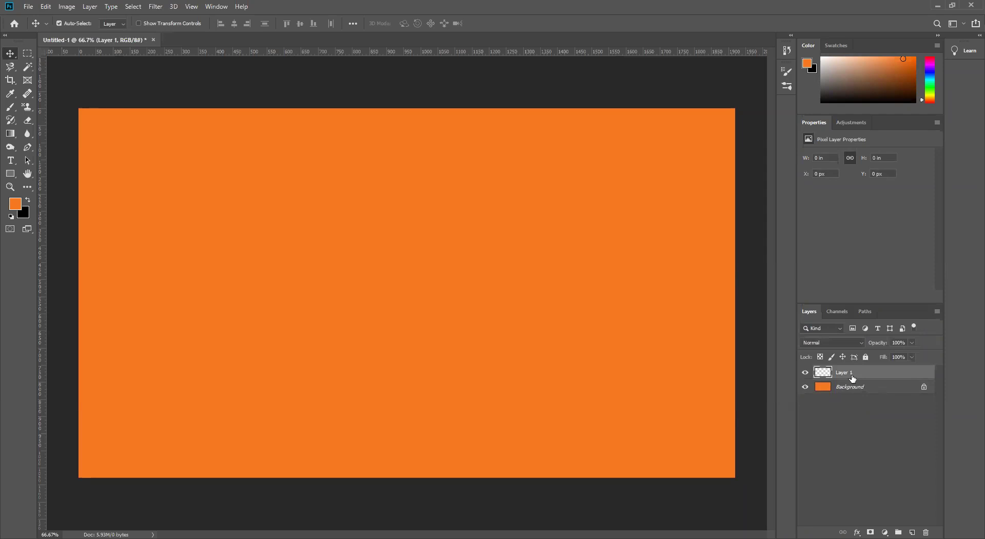
pyautogui.click(804, 388)
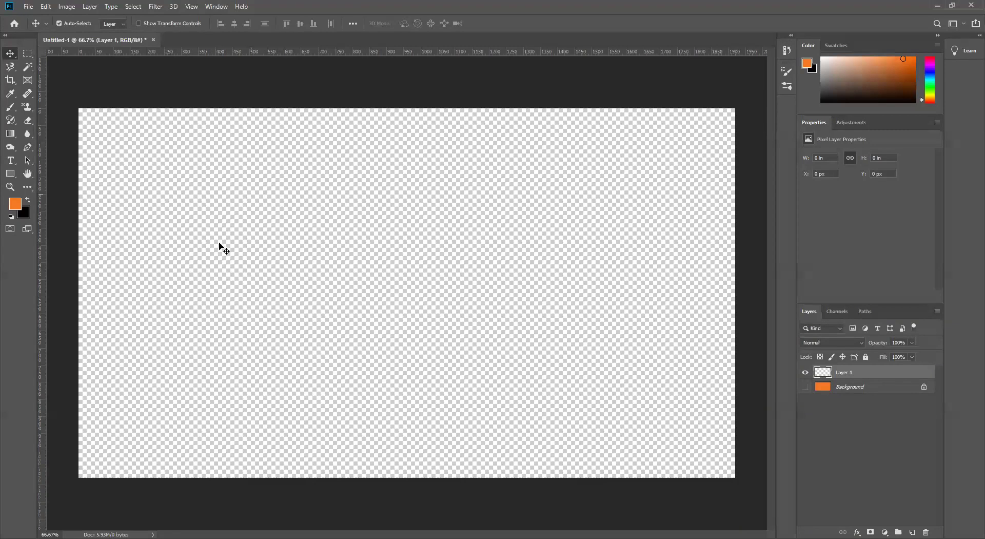
pyautogui.click(804, 387)
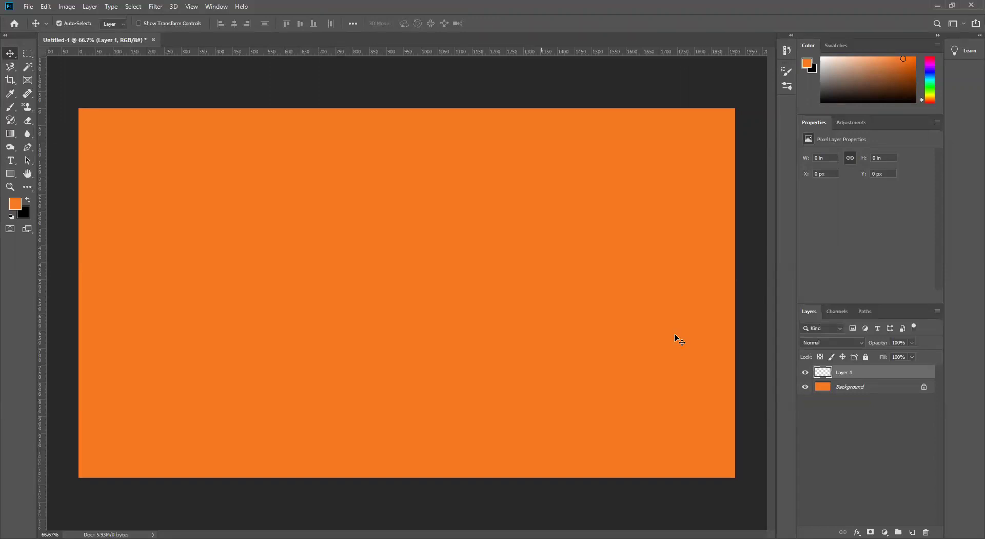
pyautogui.click(804, 388)
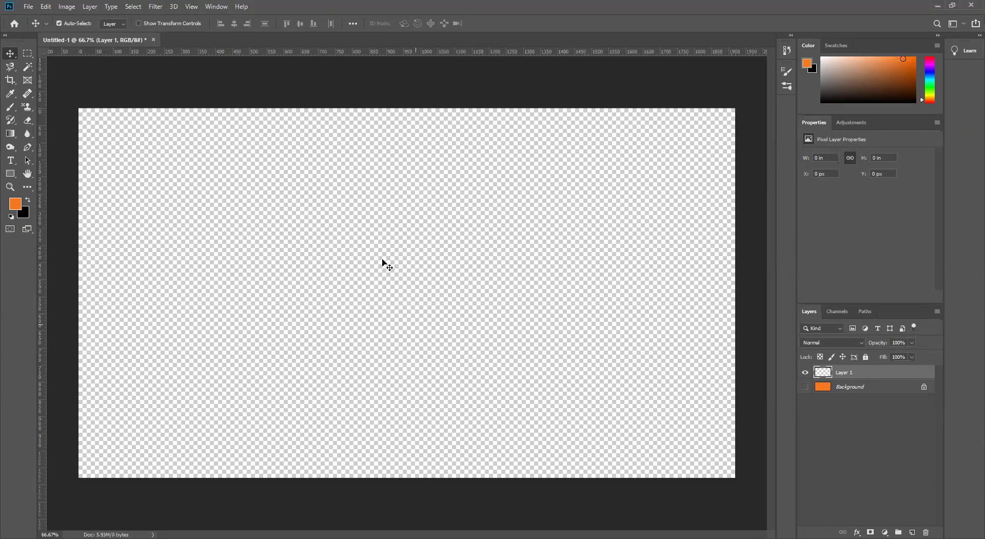
pyautogui.click(804, 387)
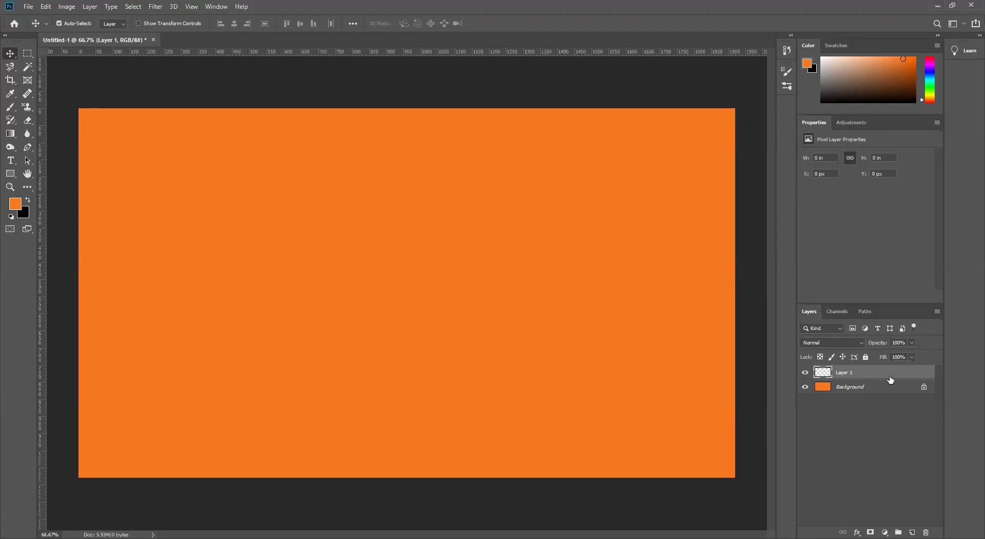
# - Fill Layer 1 with the black background colour
pyautogui.hotkey('alt', 'BackSpace')
pyautogui.hotkey('ctrl', 'BackSpace')
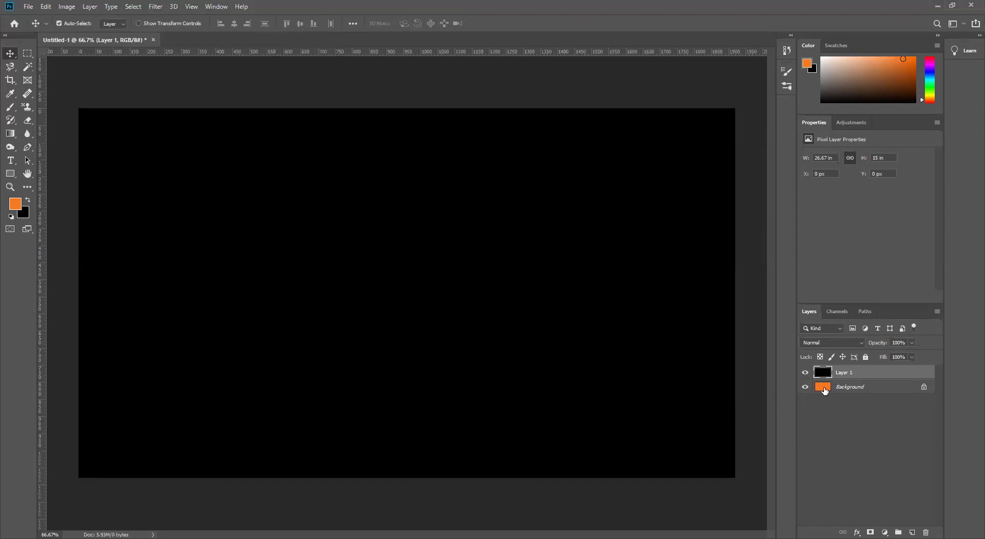
# - Add a new layer directly above the Background and fill it with blue 0018ff as the new foreground colour
pyautogui.click(872, 390)
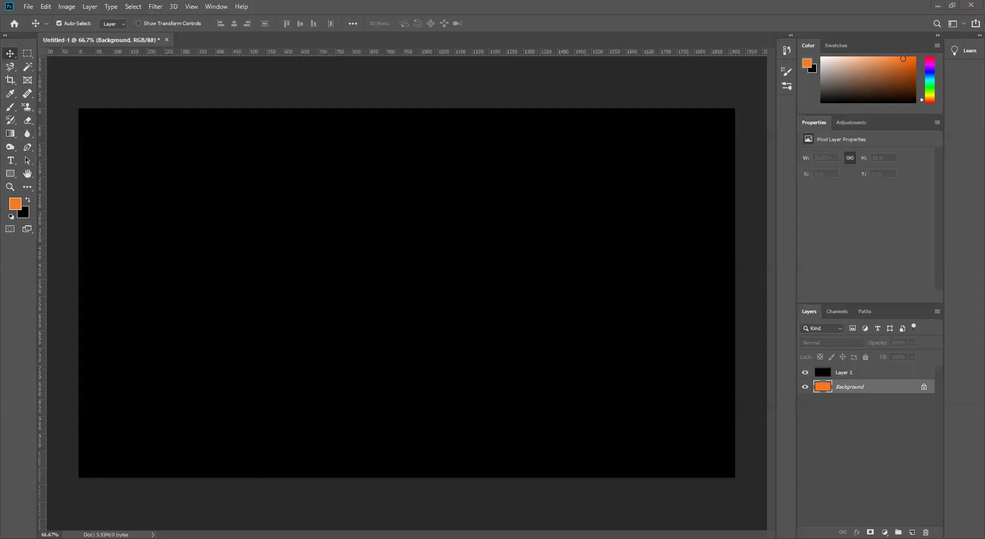
pyautogui.hotkey('ctrl', 'shift', 'alt', 'n')
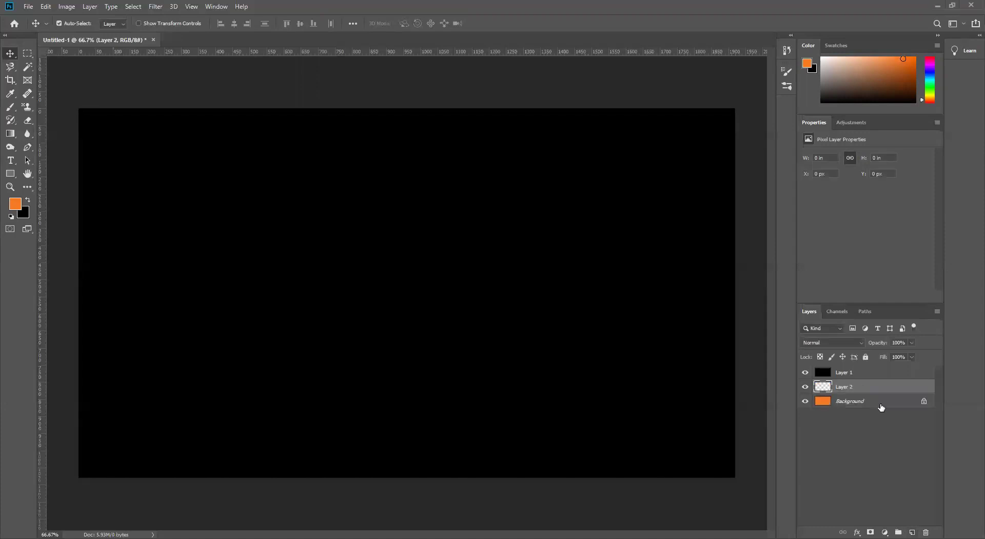
pyautogui.click(15, 204)
pyautogui.click(639, 208)
pyautogui.moveTo(625, 177); pyautogui.dragTo(634, 161)
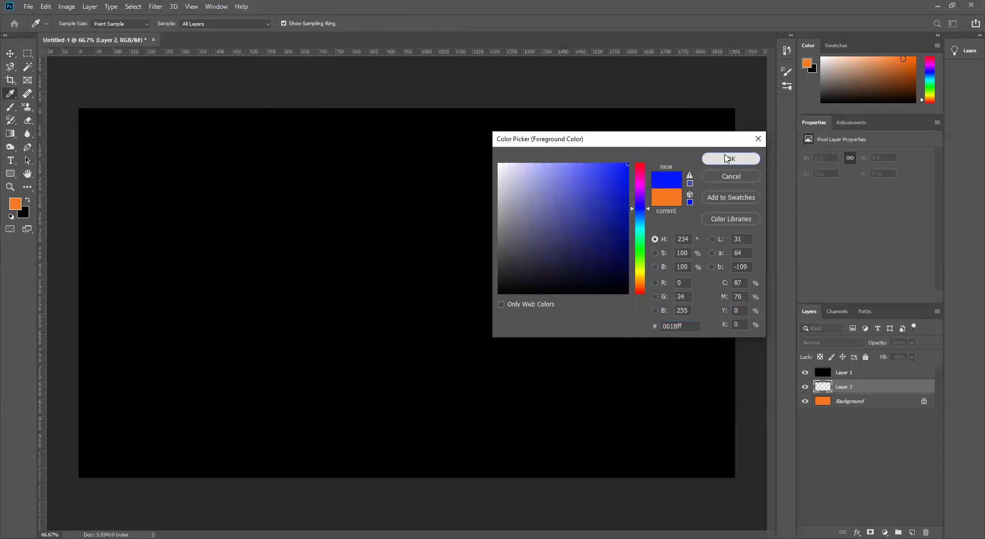
pyautogui.click(731, 159)
pyautogui.hotkey('alt', 'BackSpace')
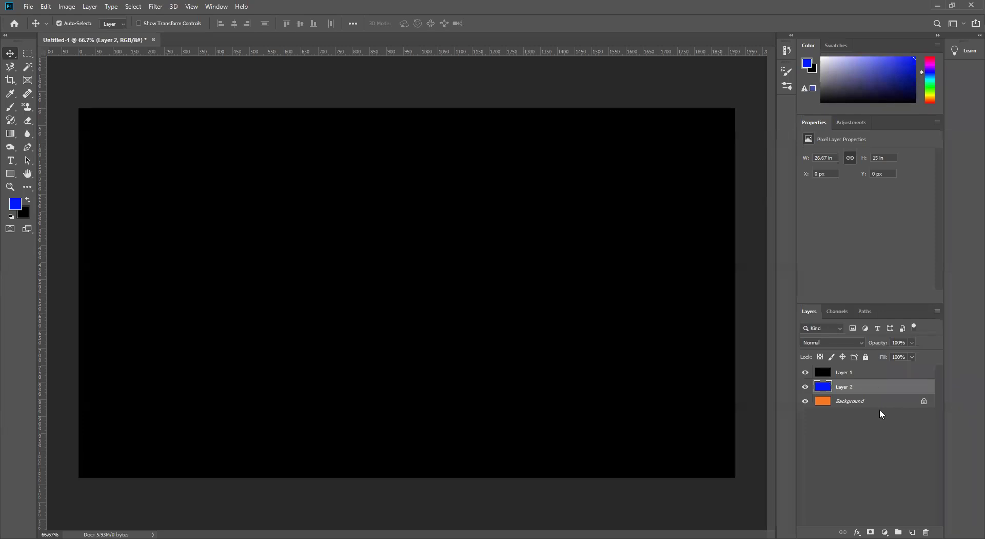
# - Hide the top black layer and fill Layer 2 with the black background colour
pyautogui.click(868, 375)
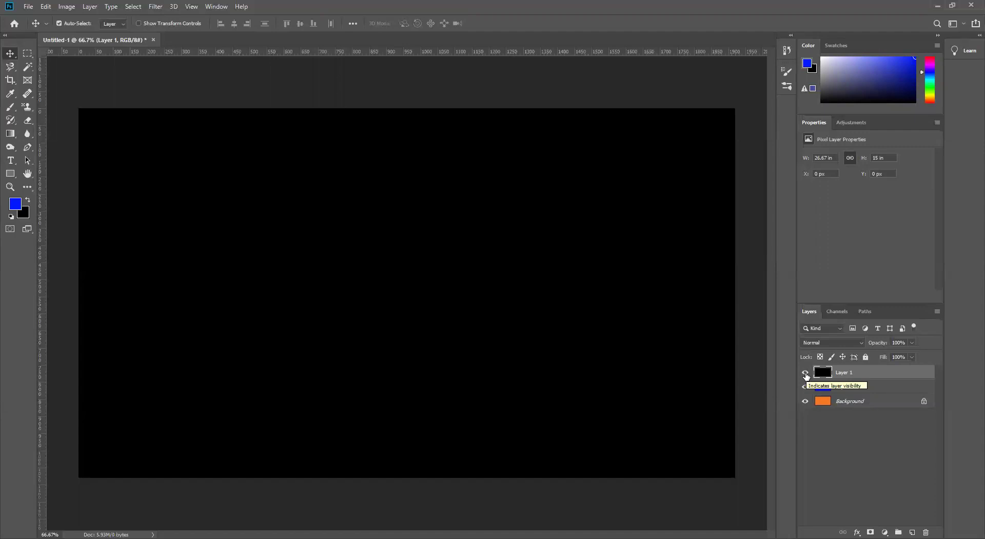
pyautogui.click(805, 373)
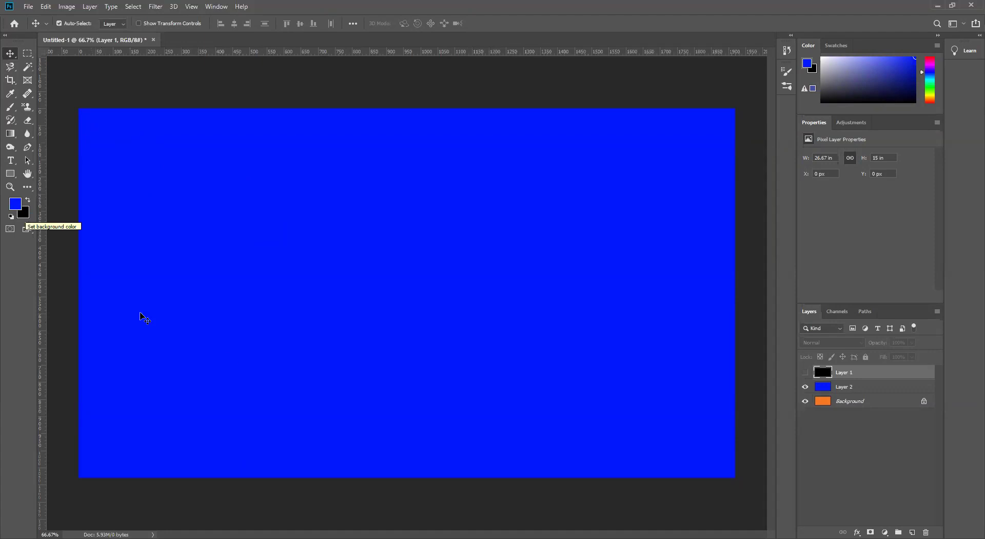
pyautogui.click(878, 388)
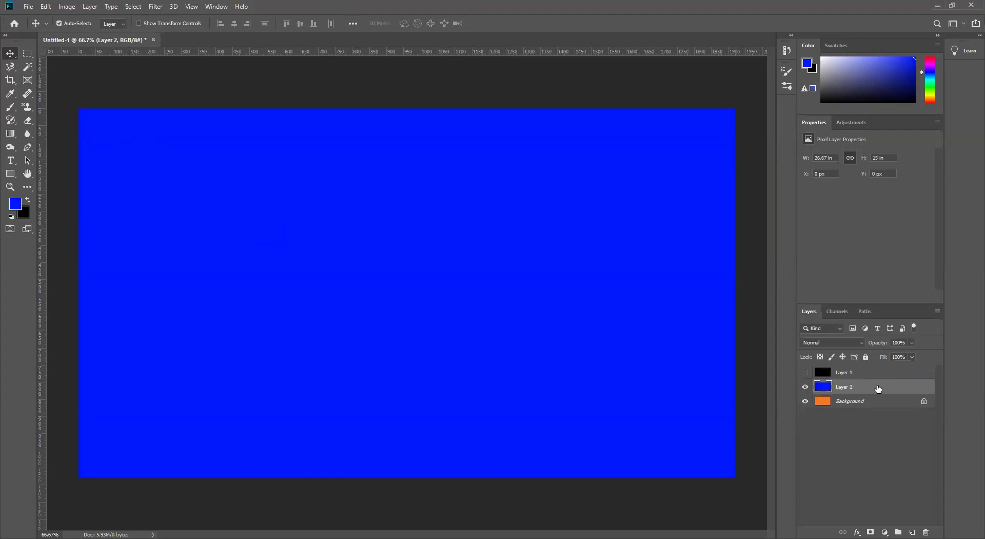
pyautogui.hotkey('ctrl', 'BackSpace')
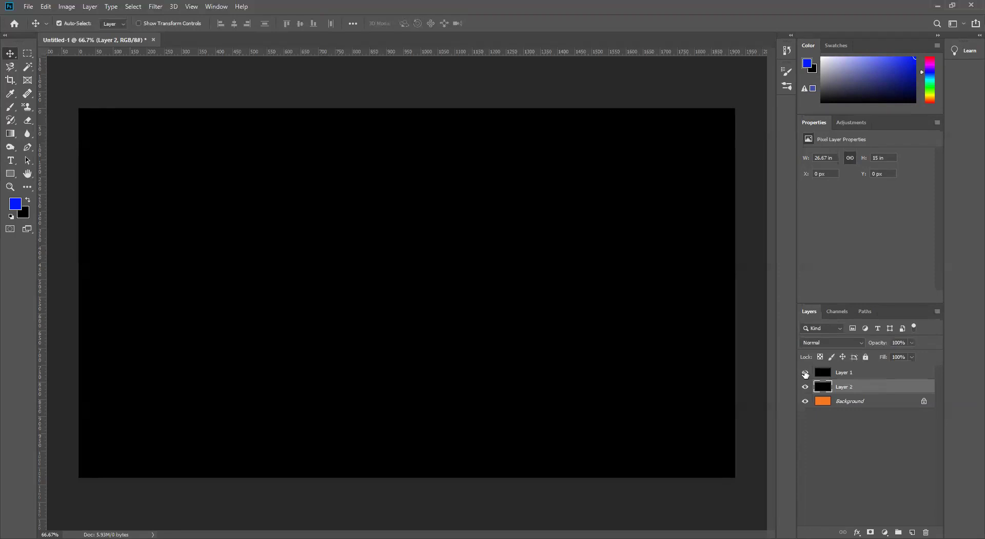
# - Rename the top layer, Layer 1, as black
pyautogui.click(879, 374)
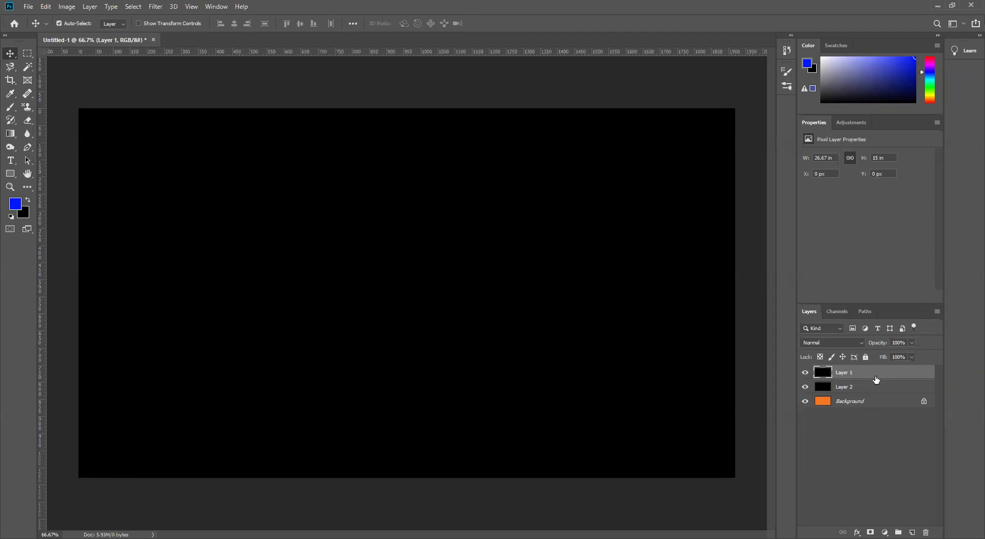
pyautogui.doubleClick(844, 374)
pyautogui.write('black')
pyautogui.click(842, 448)
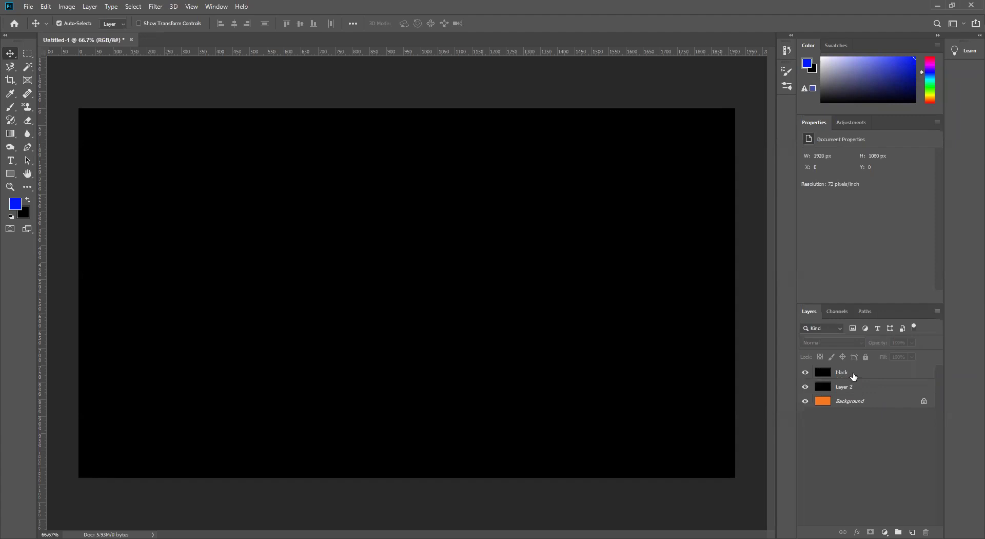
# - Fill Layer 2 with the blue foreground colour and rename it as blue
pyautogui.click(824, 391)
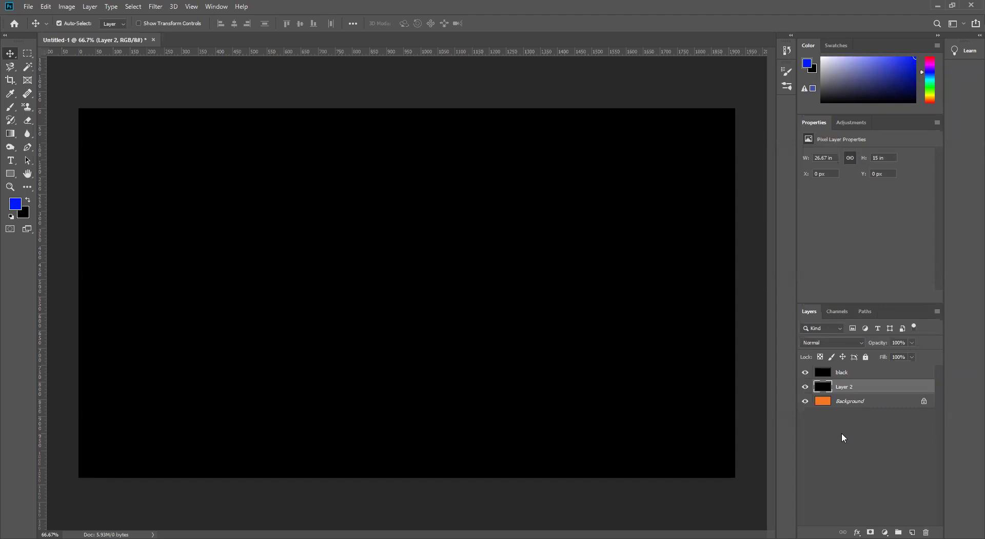
pyautogui.hotkey('alt', 'BackSpace')
pyautogui.doubleClick(844, 386)
pyautogui.write('blue')
pyautogui.click(839, 451)
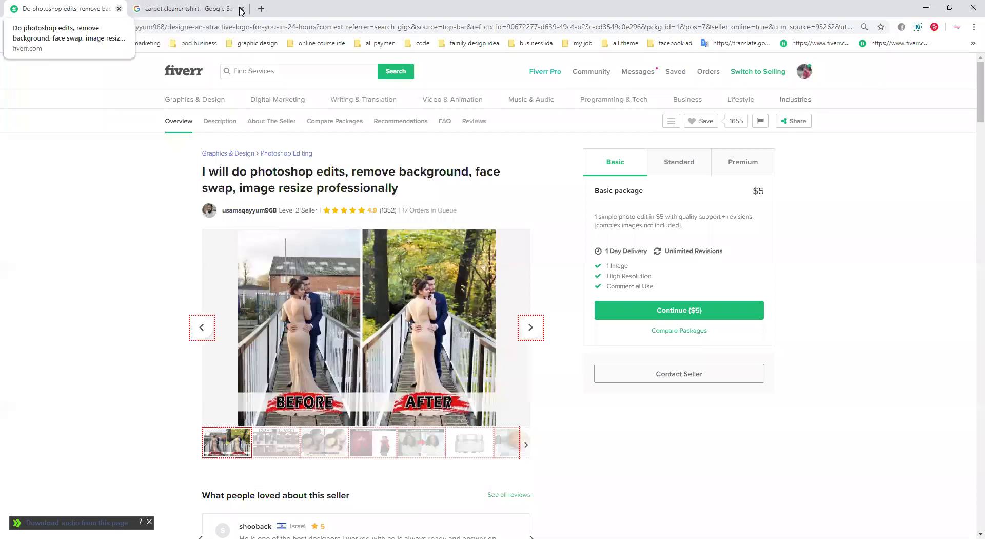
# - Close the open Fiverr and Google Images tabs in Chrome, keeping only a new blank tab
pyautogui.hotkey('ctrl', 'w')
pyautogui.hotkey('ctrl', 't')
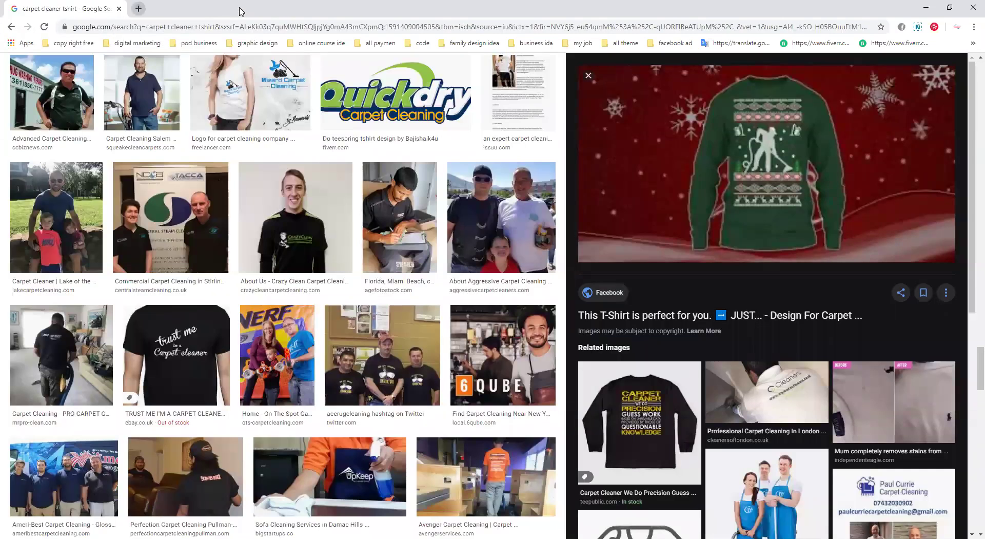
pyautogui.click(119, 9)
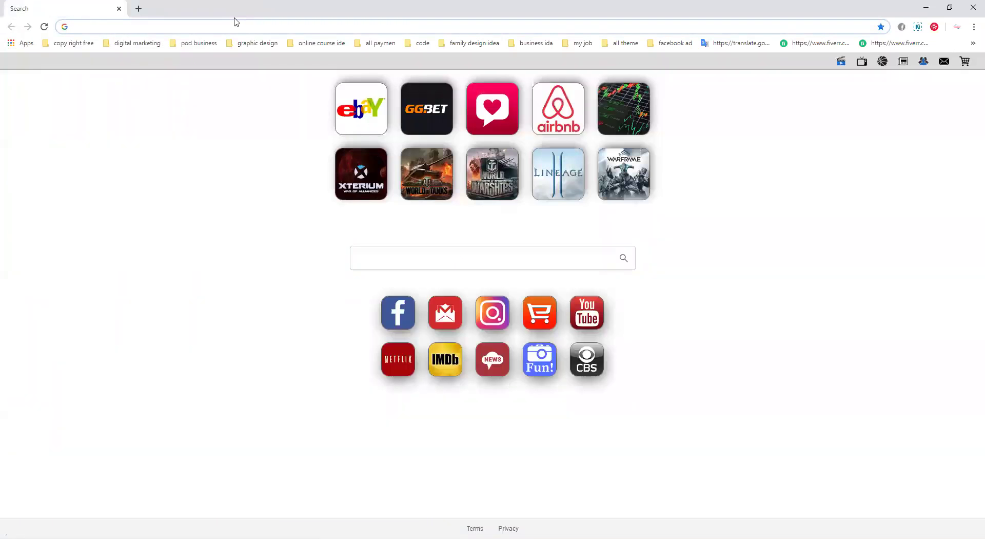
# - Open the unsplash.com website in the blank tab
pyautogui.click(253, 27)
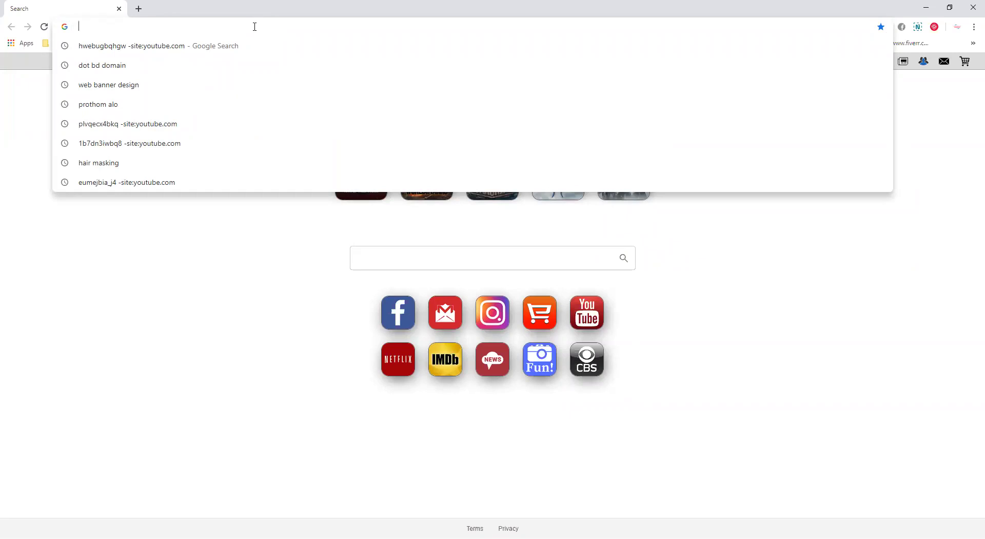
pyautogui.write('unsp')
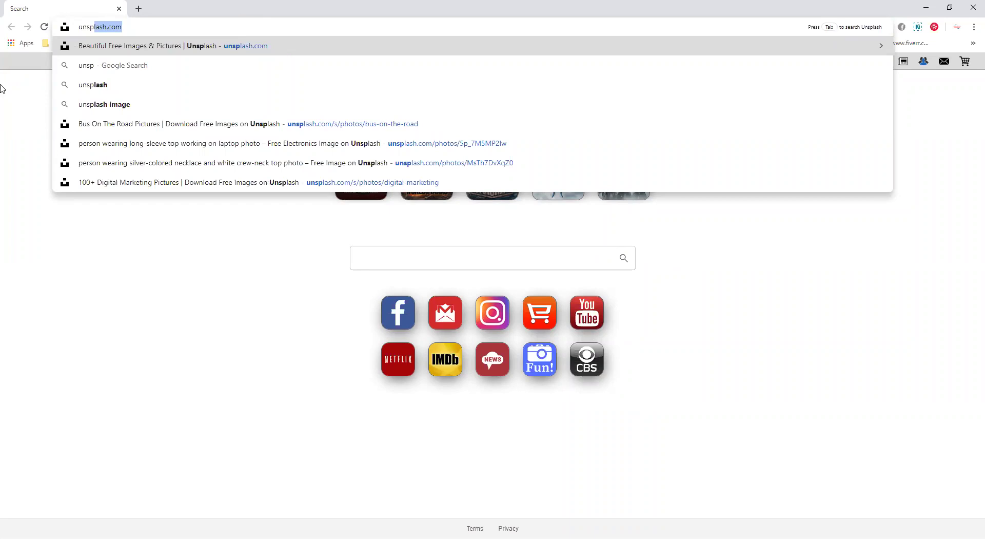
pyautogui.doubleClick(102, 28)
pyautogui.moveTo(102, 28); pyautogui.dragTo(150, 26)
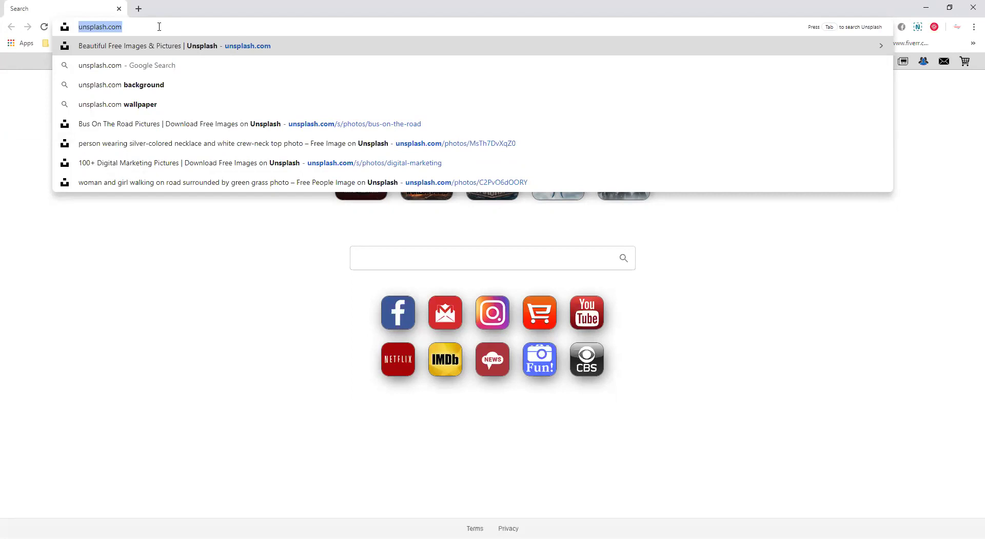
pyautogui.press('Return')
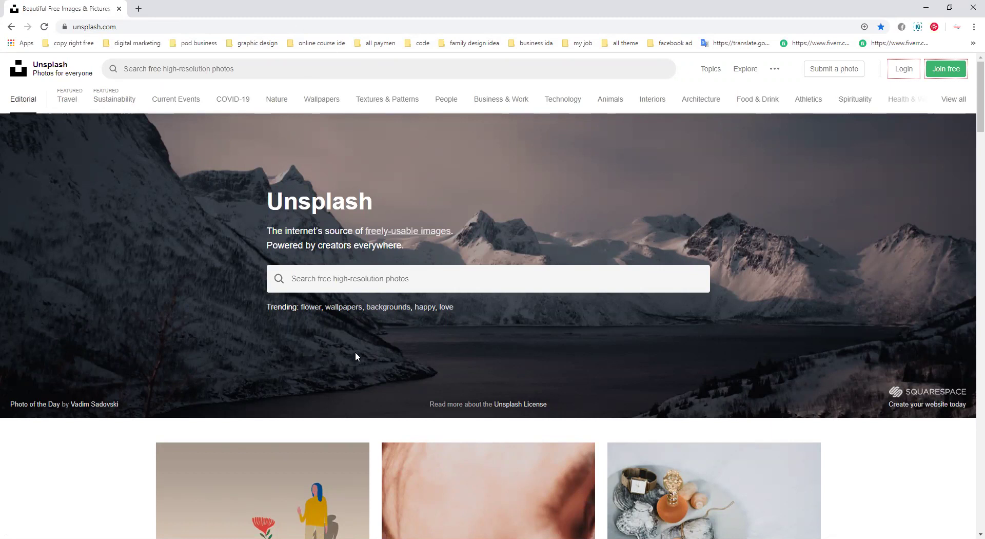
# - Browse the Unsplash editorial photo feed for a suitable free image
pyautogui.scroll(-10, 236, 392)
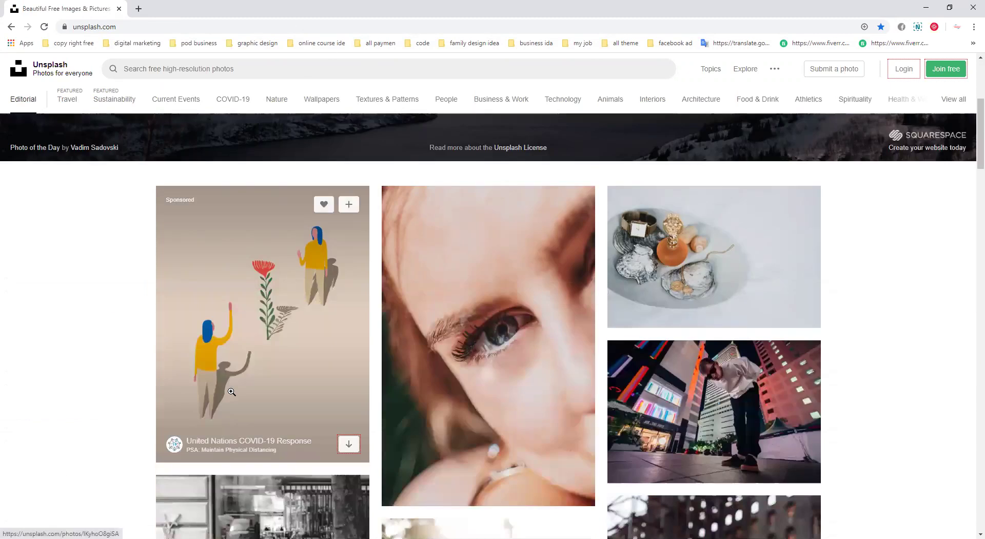
pyautogui.scroll(10, 231, 391)
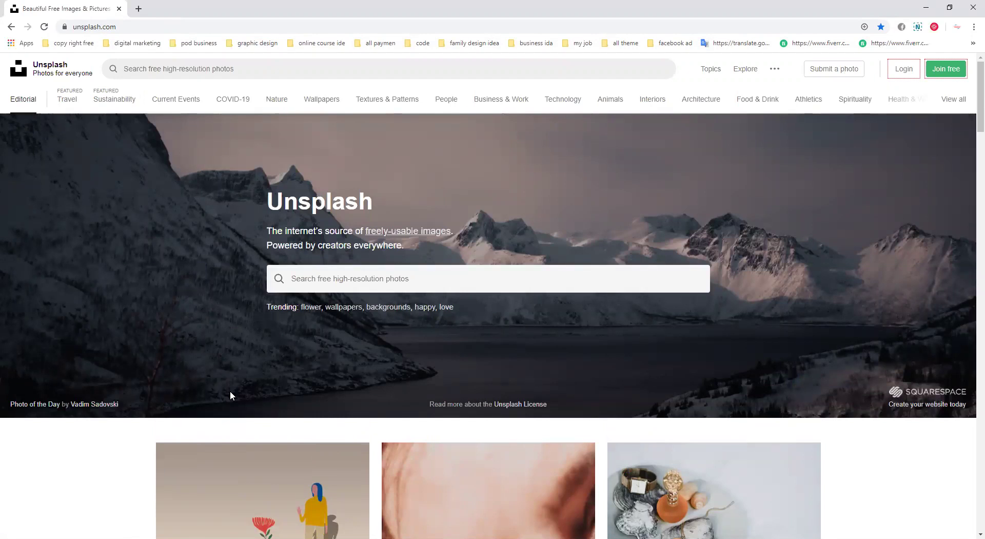
pyautogui.scroll(-5, 303, 456)
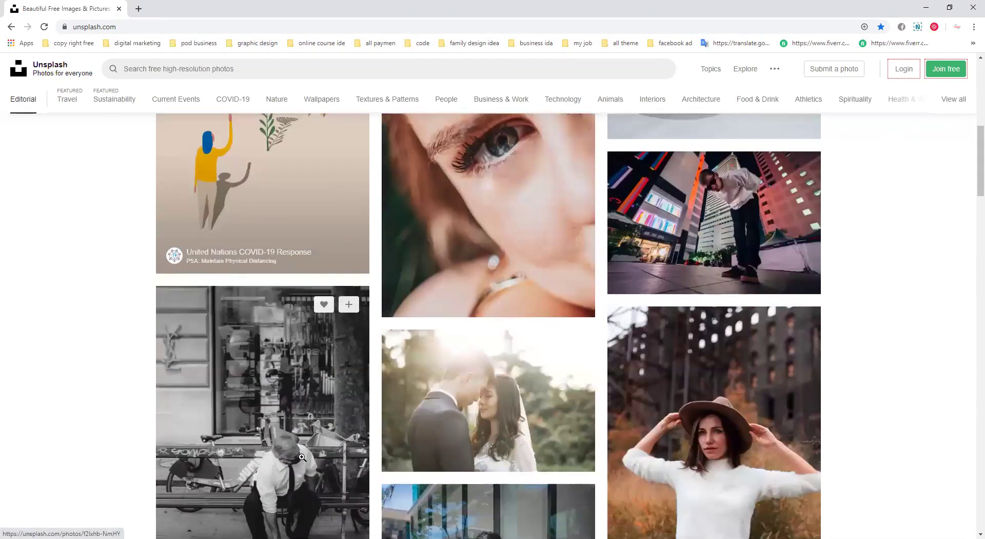
pyautogui.scroll(-20, 303, 457)
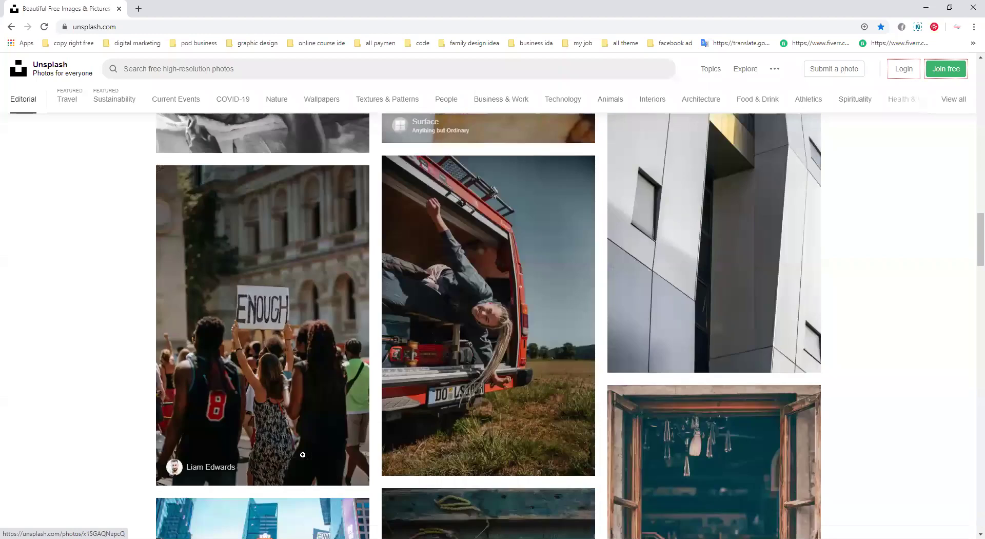
pyautogui.moveTo(303, 454)
pyautogui.scroll(-15, 303, 455)
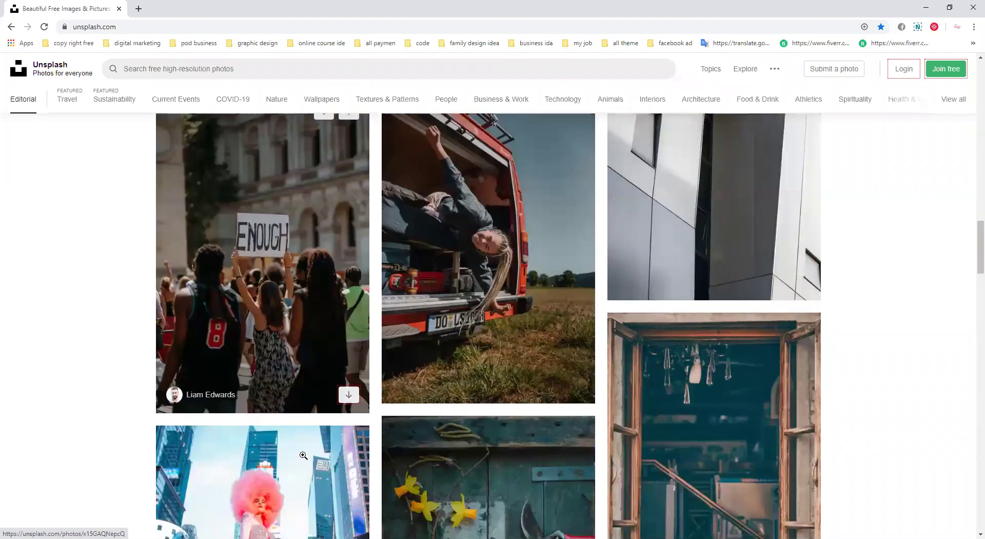
pyautogui.scroll(-6, 303, 454)
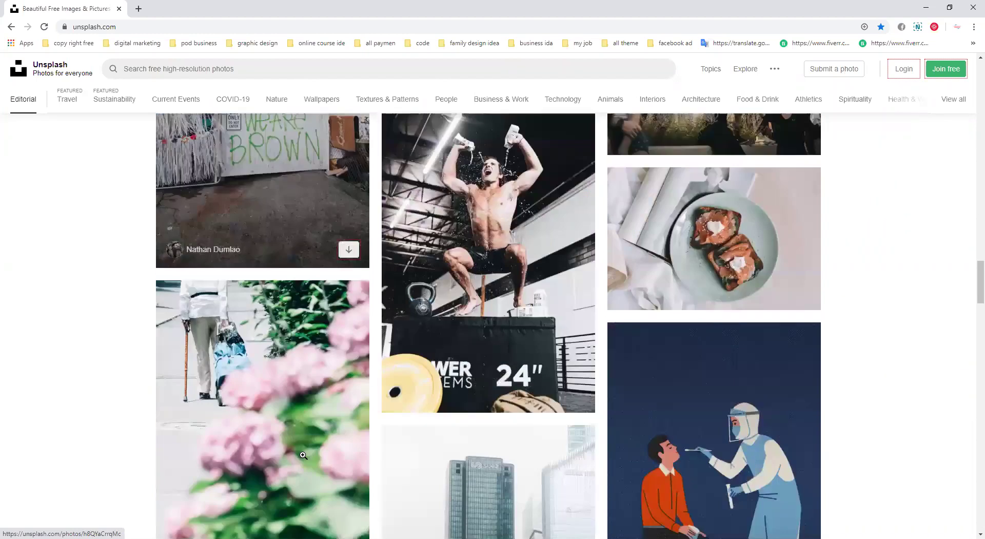
pyautogui.scroll(-3, 303, 454)
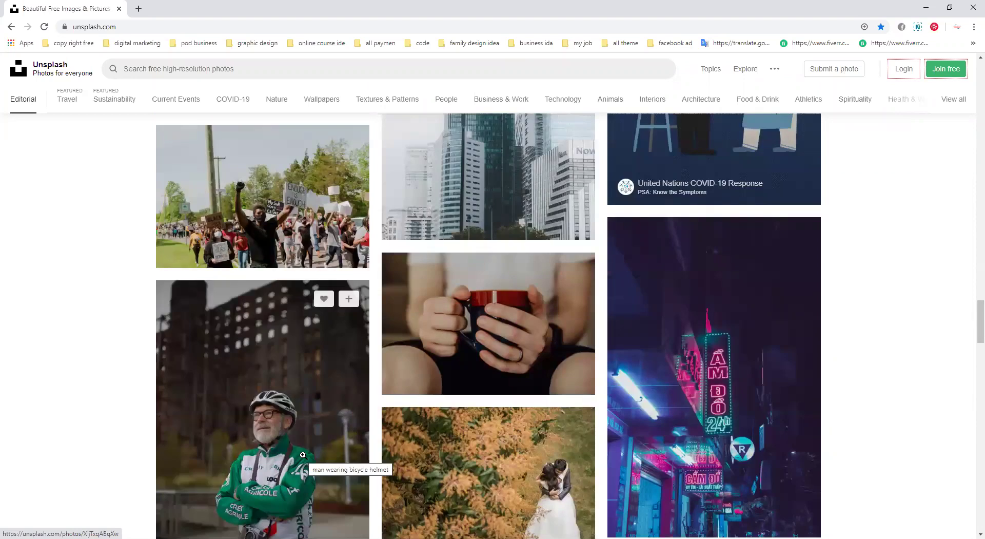
pyautogui.scroll(4, 303, 455)
pyautogui.scroll(10, 303, 454)
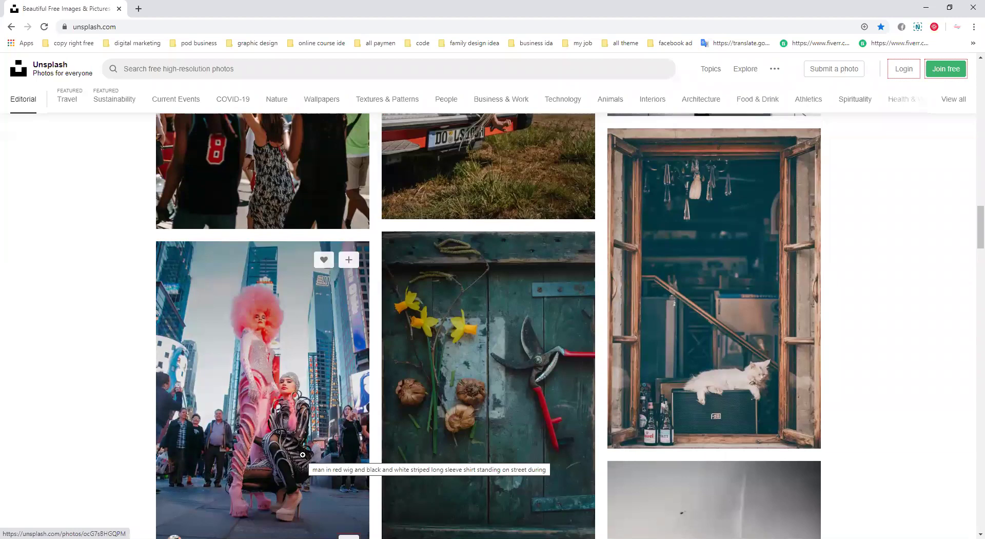
# - View the photo of daffodils and red-handled shears on a green wooden surface and return to the feed
pyautogui.click(477, 347)
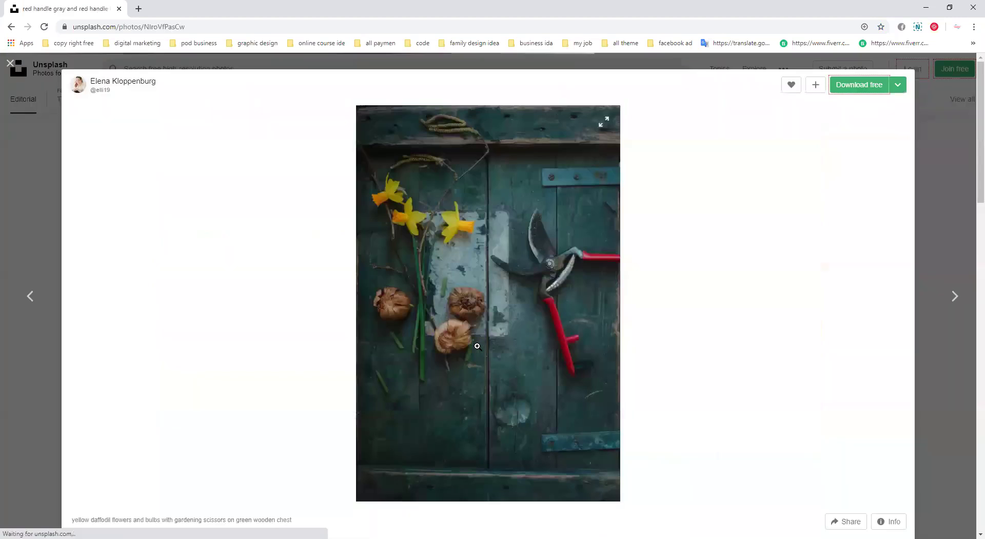
pyautogui.click(90, 168)
pyautogui.scroll(2, 373, 271)
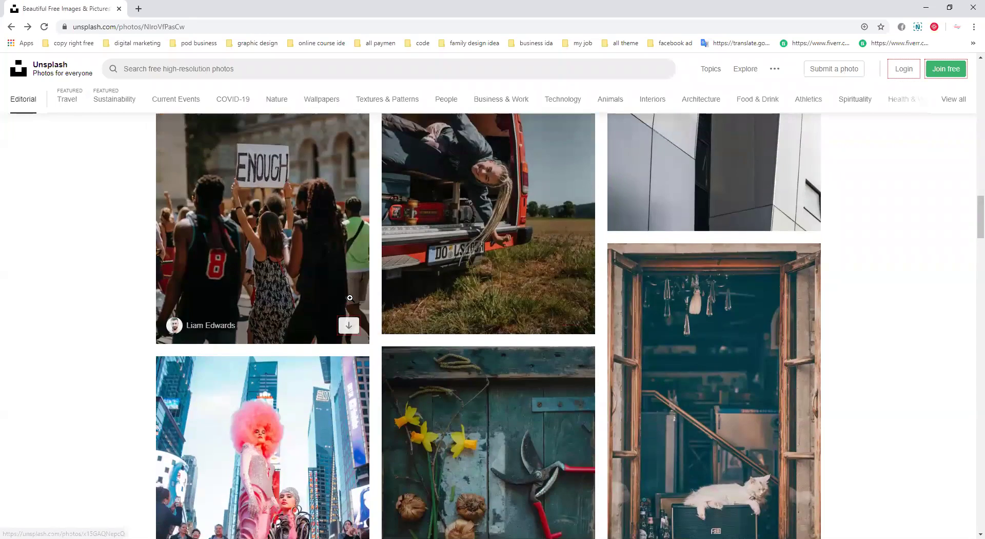
# - Look through more of the editorial photos, including those further down the feed, for another candidate image
pyautogui.scroll(20, 349, 298)
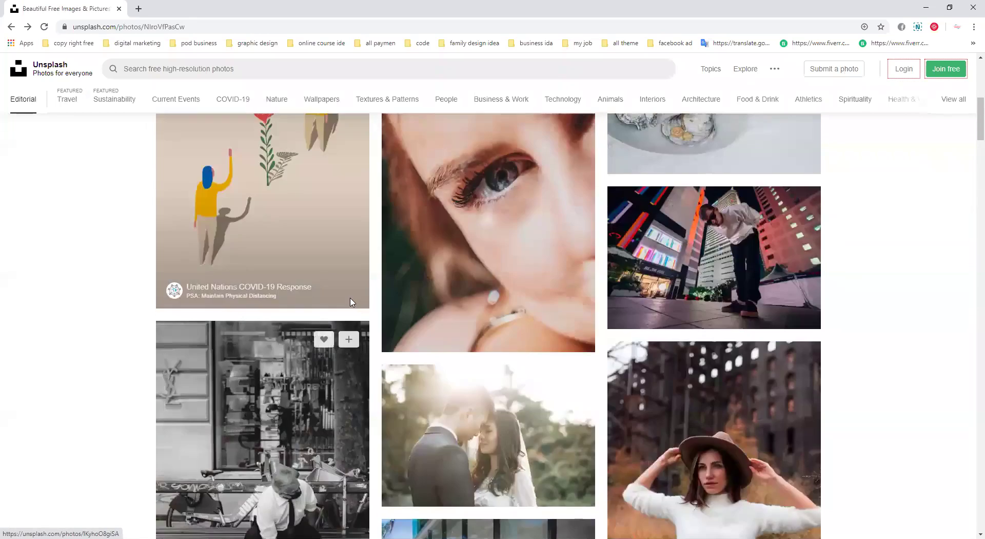
pyautogui.scroll(2, 350, 302)
pyautogui.scroll(-13, 350, 300)
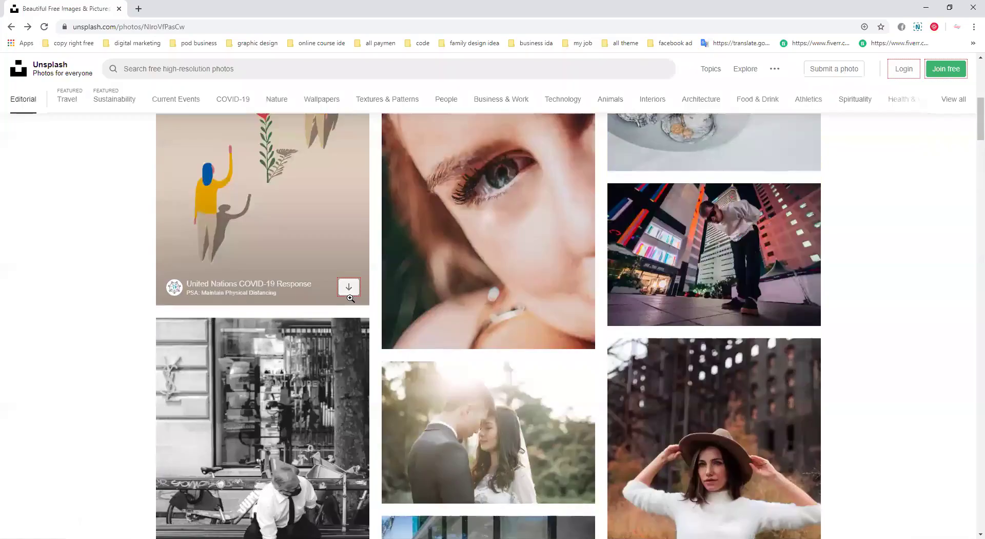
pyautogui.scroll(-20, 350, 298)
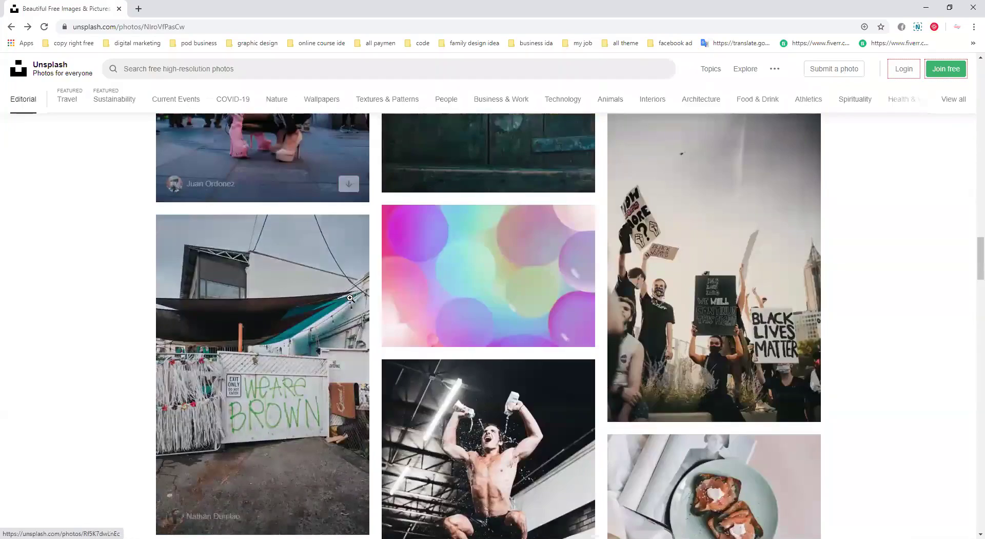
pyautogui.scroll(-6, 350, 300)
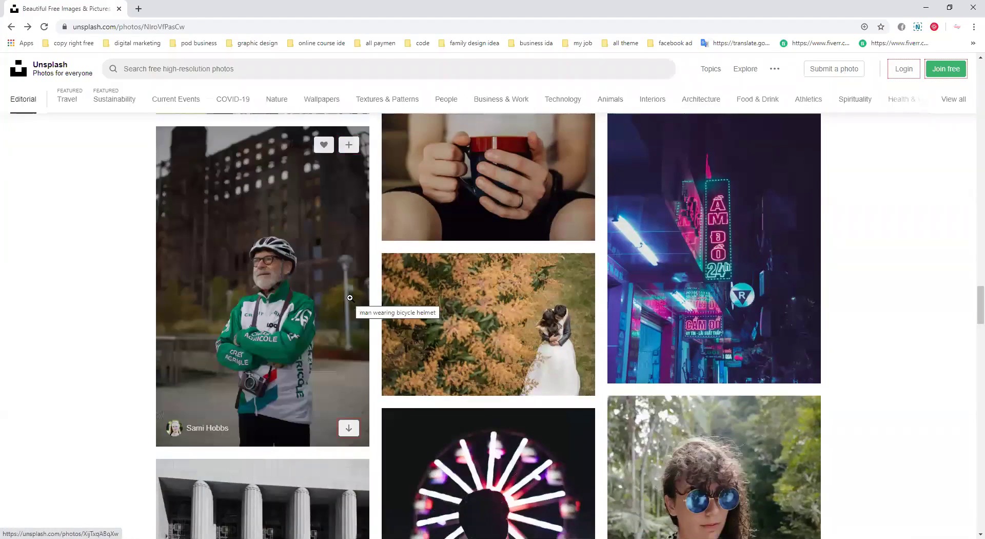
pyautogui.scroll(-5, 349, 298)
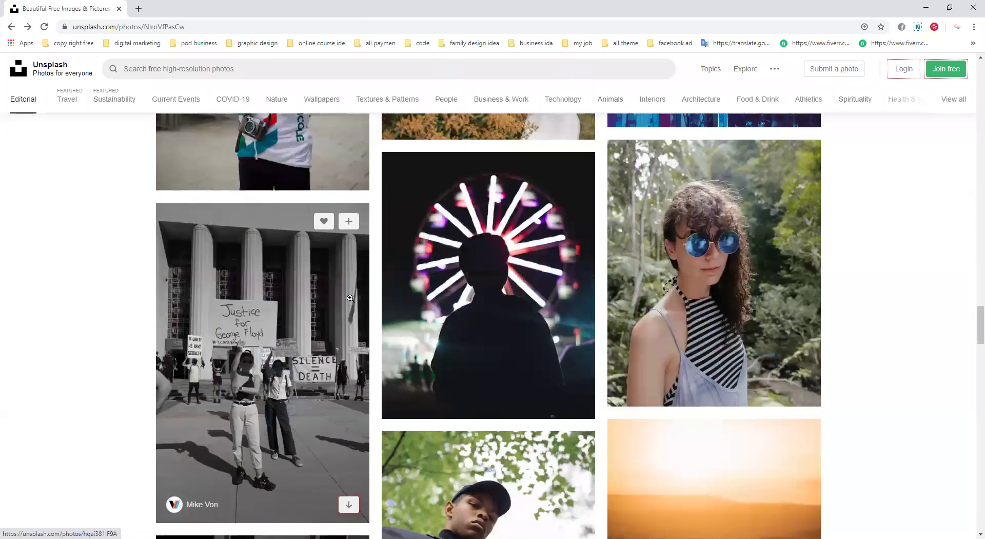
pyautogui.scroll(7, 350, 297)
pyautogui.scroll(6, 350, 297)
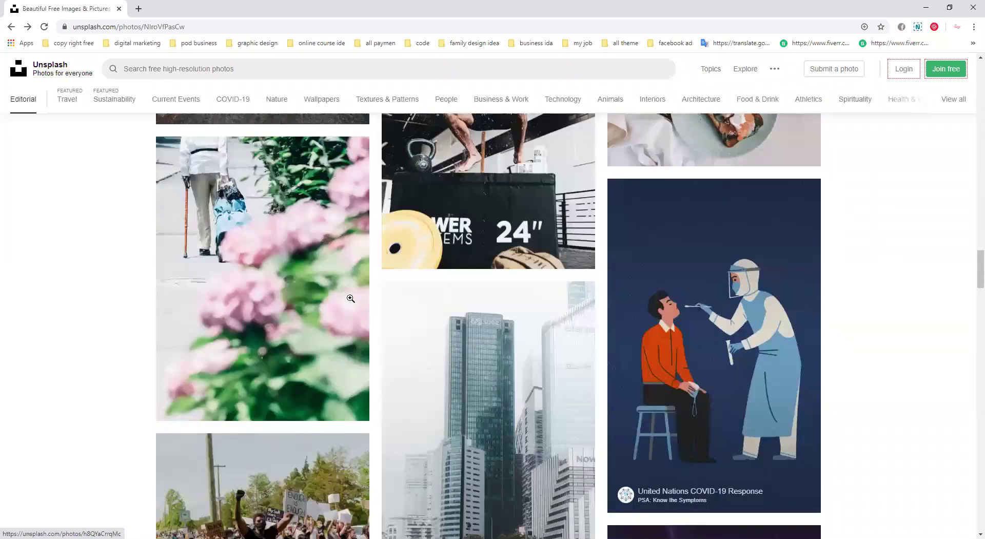
pyautogui.scroll(-5, 350, 298)
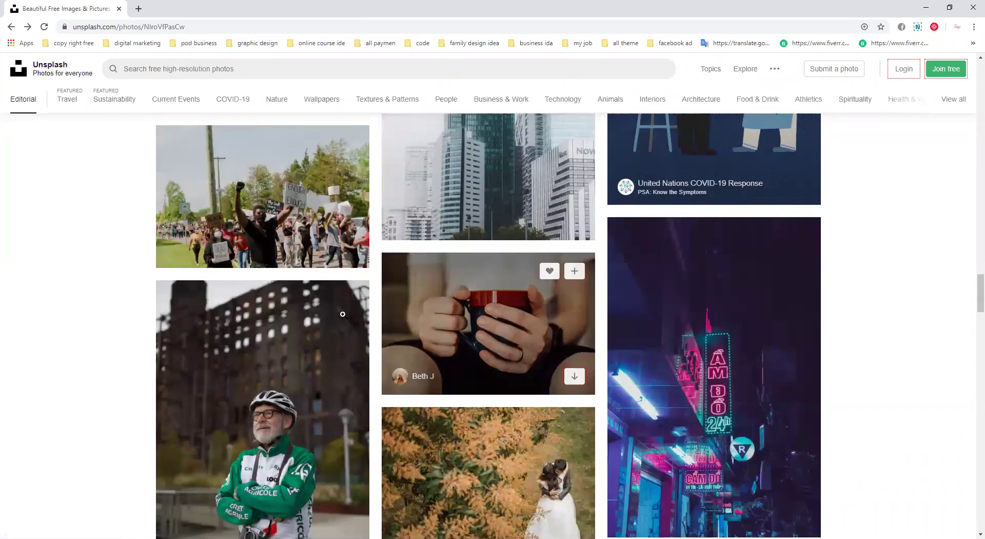
# - Try to open the photo of hands holding a red mug and the photo of a wedding couple beside orange foliage
pyautogui.click(431, 315)
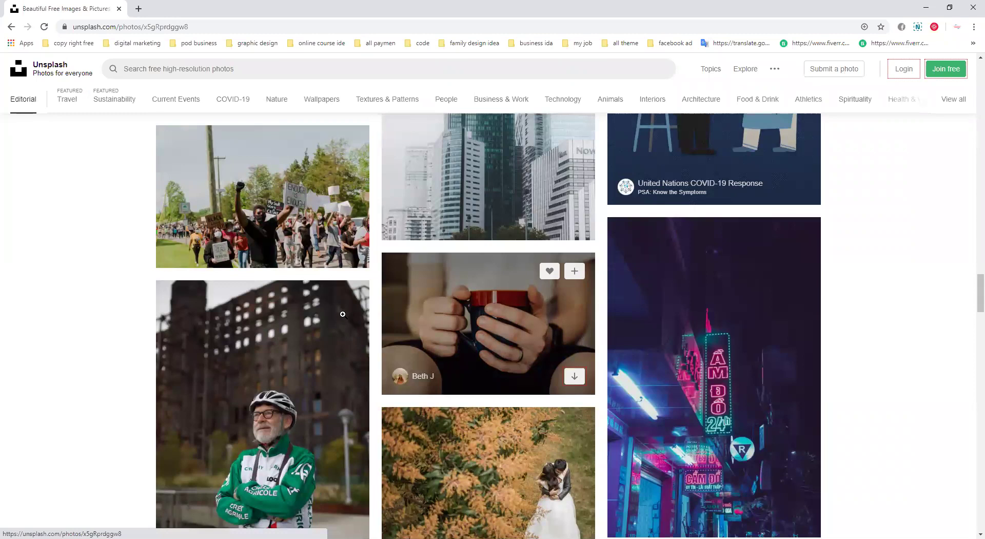
pyautogui.scroll(-5, 343, 314)
pyautogui.scroll(5, 343, 314)
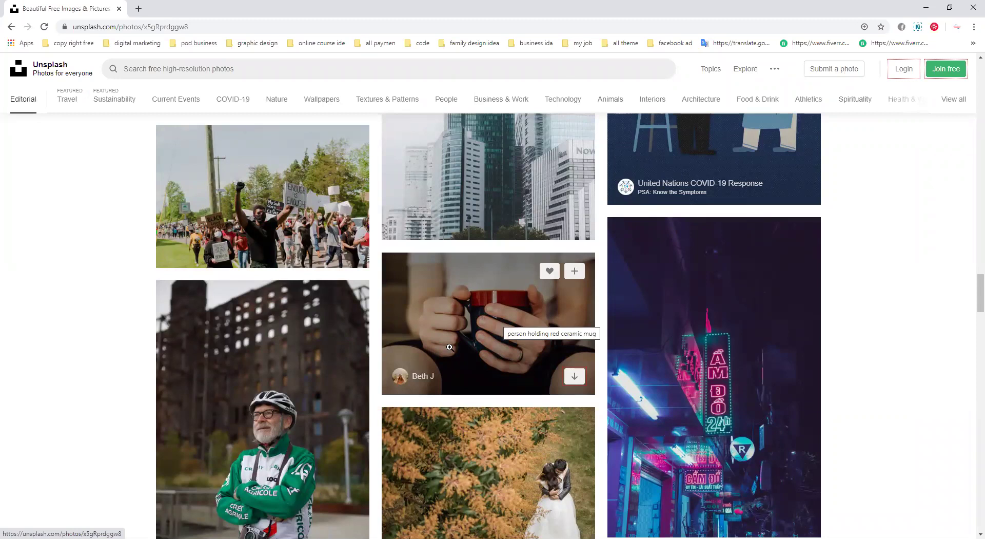
pyautogui.scroll(5, 449, 347)
pyautogui.scroll(-6, 497, 388)
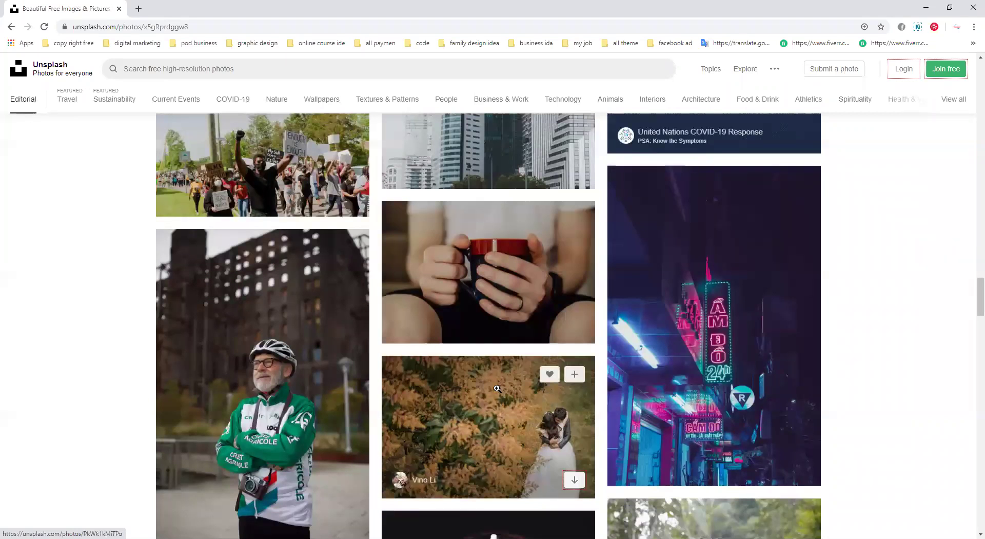
pyautogui.click(496, 388)
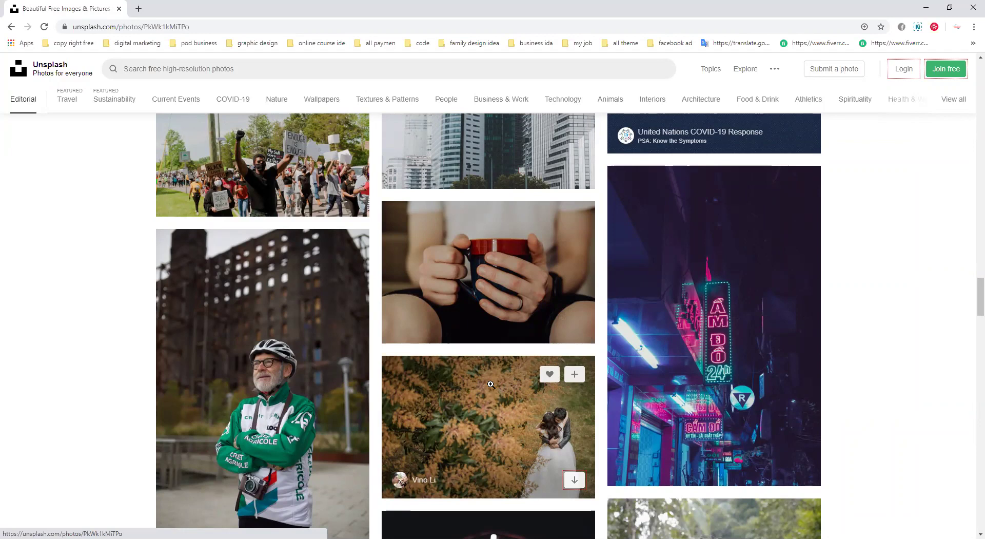
pyautogui.scroll(10, 491, 384)
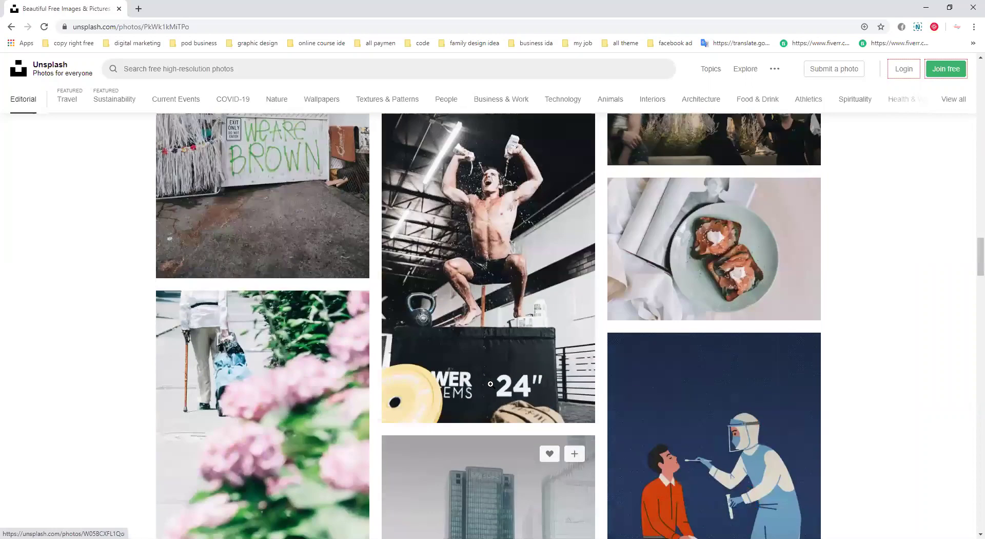
pyautogui.scroll(10, 491, 383)
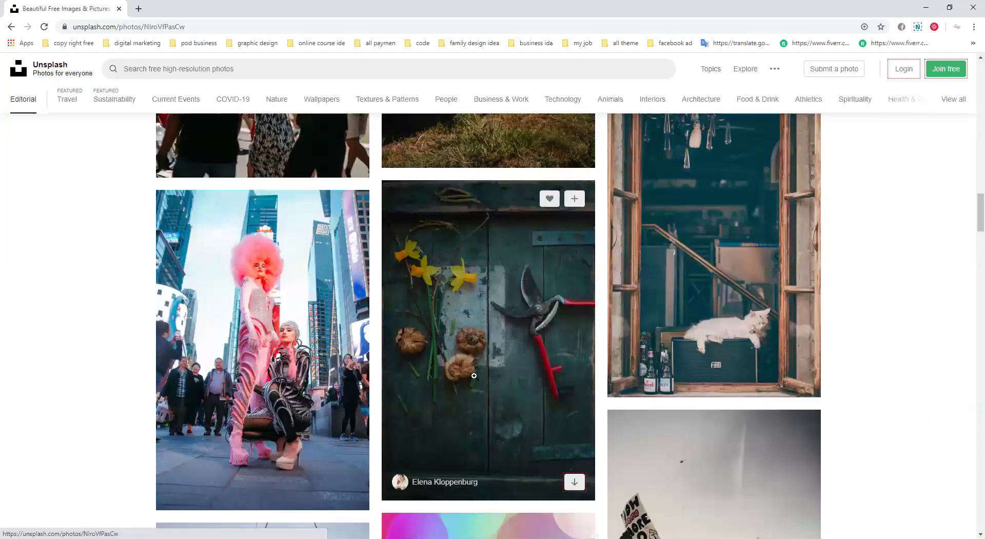
# - Reload the page of the daffodils and shears photo and open the rocky seashore sunset photo from it
pyautogui.click(44, 27)
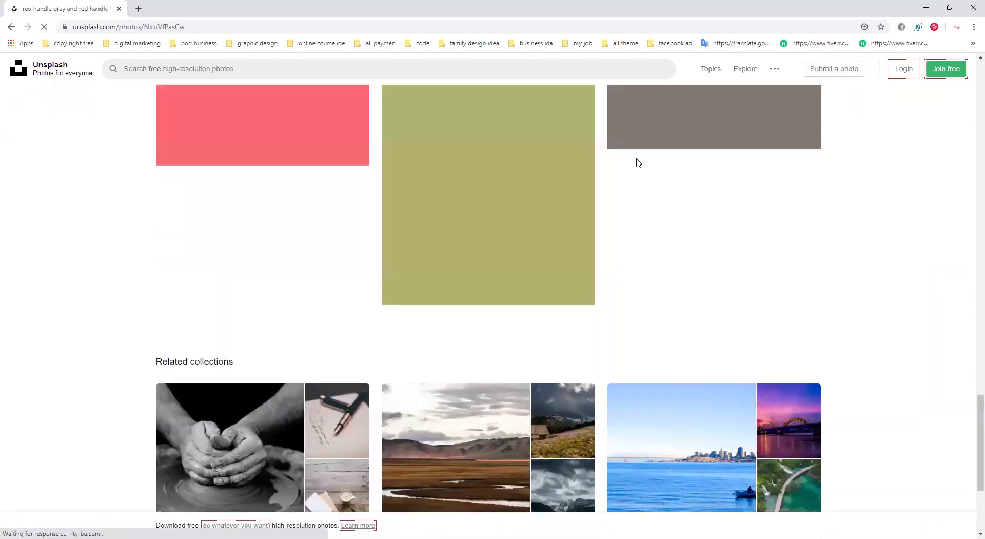
pyautogui.scroll(5, 638, 163)
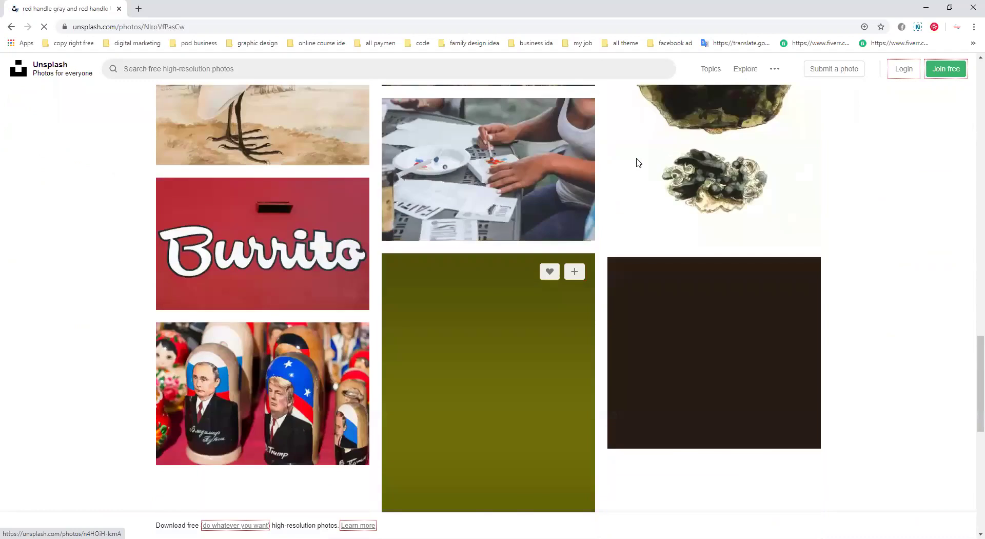
pyautogui.scroll(5, 638, 163)
pyautogui.click(488, 280)
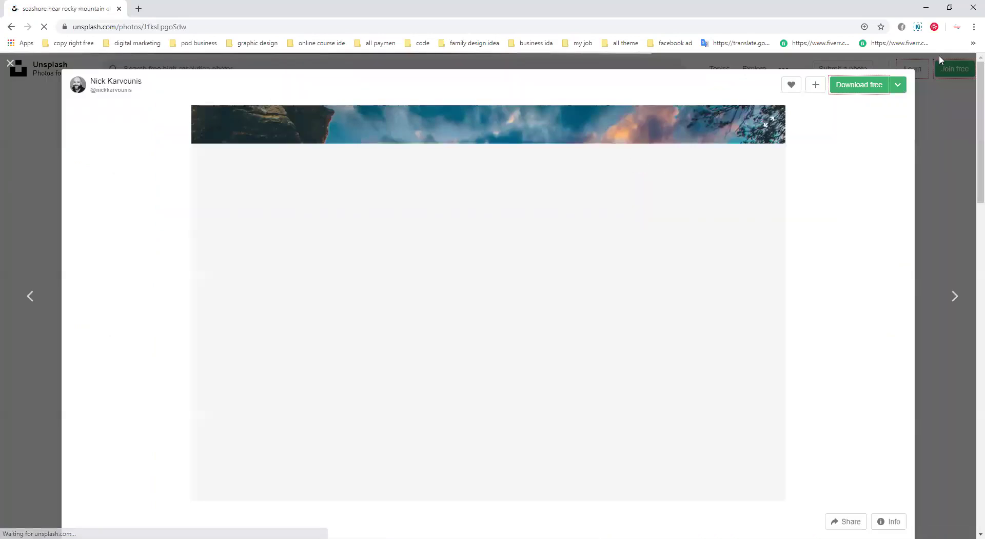
# - Return to the seashore sunset photo from the advert tab and download the free image
pyautogui.click(710, 277)
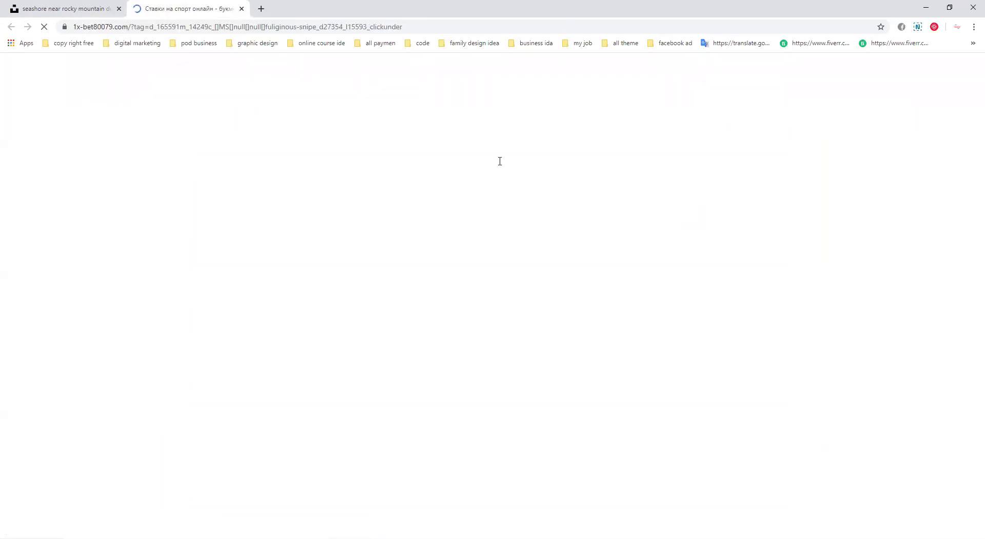
pyautogui.click(62, 9)
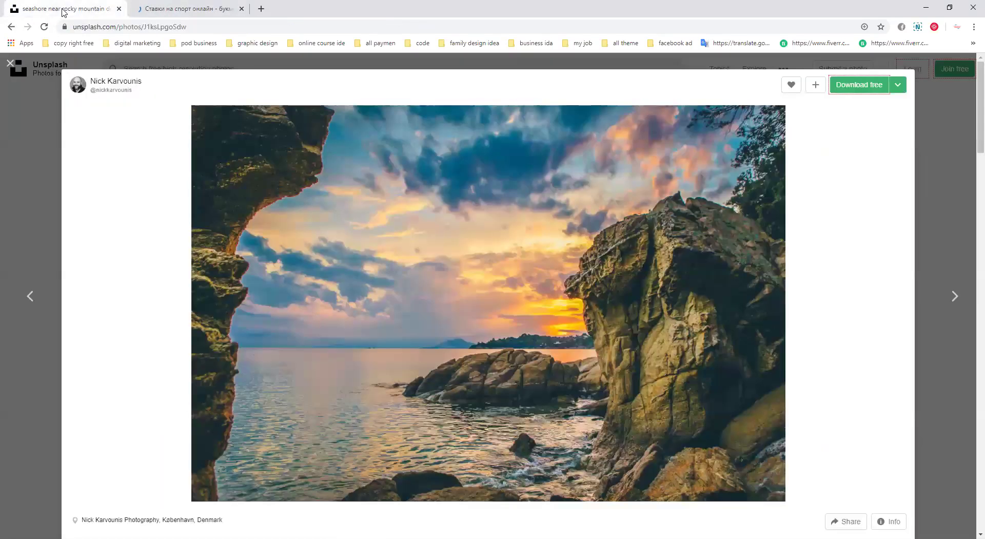
pyautogui.click(870, 89)
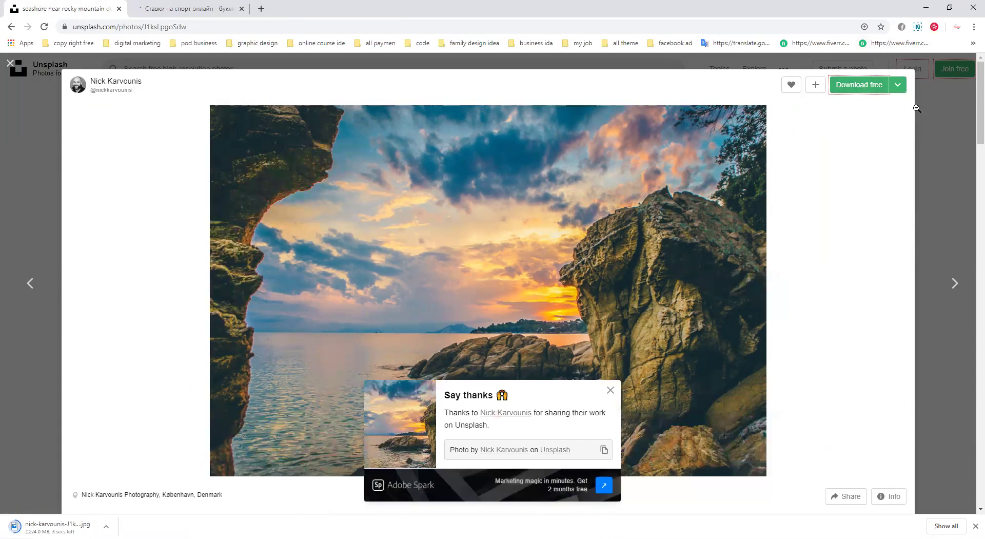
# - Close the seashore sunset photo and open the Mountains collection from the related collections of the photo page behind it
pyautogui.click(931, 132)
pyautogui.scroll(-5, 890, 90)
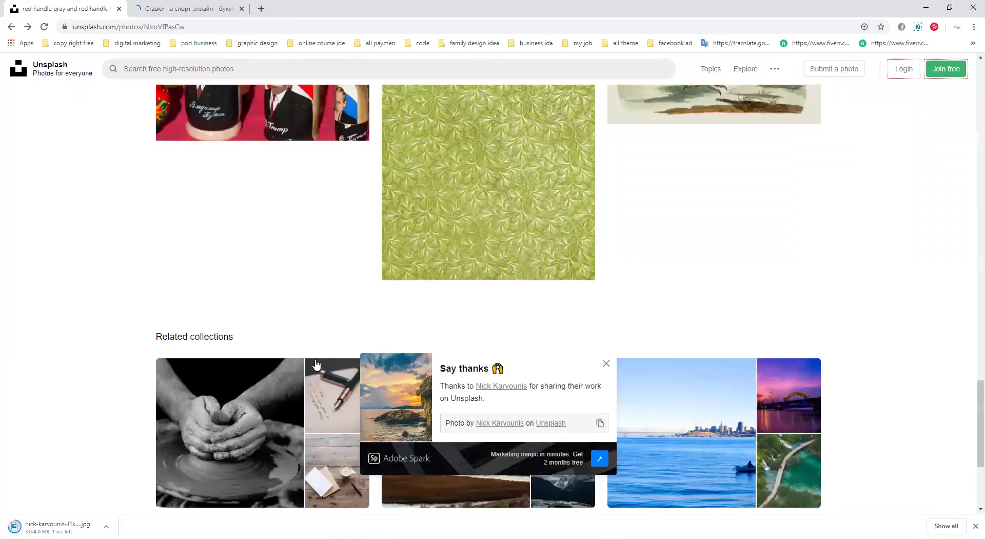
pyautogui.scroll(-4, 870, 240)
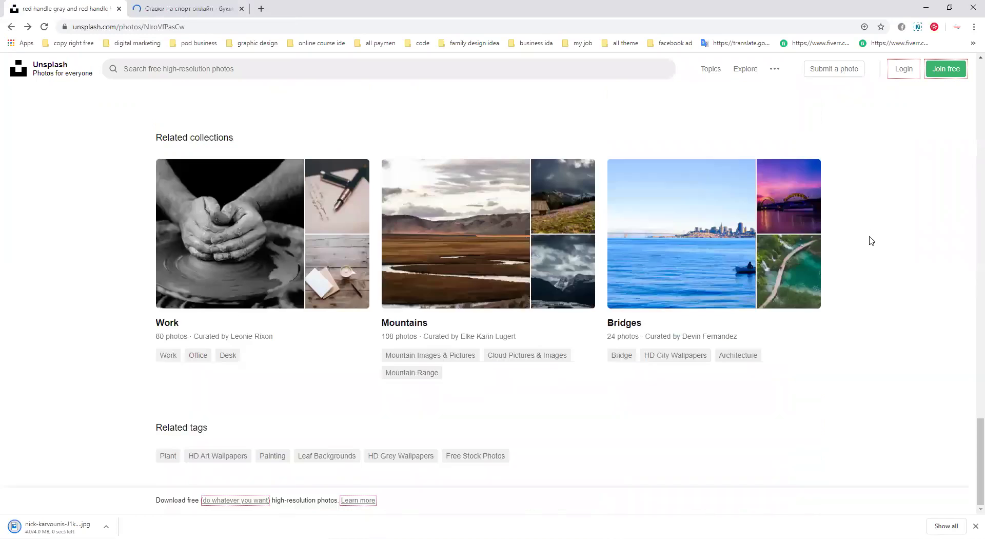
pyautogui.click(672, 186)
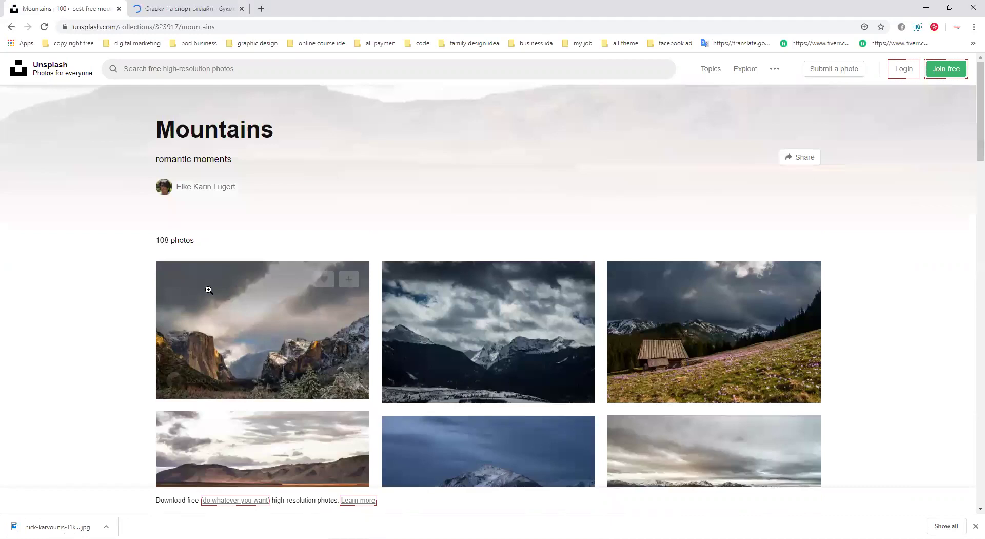
# - Download the free photo of the cloudy Yosemite Valley from the Mountains collection and dismiss the thank-you notice
pyautogui.scroll(-2, 246, 205)
pyautogui.click(298, 224)
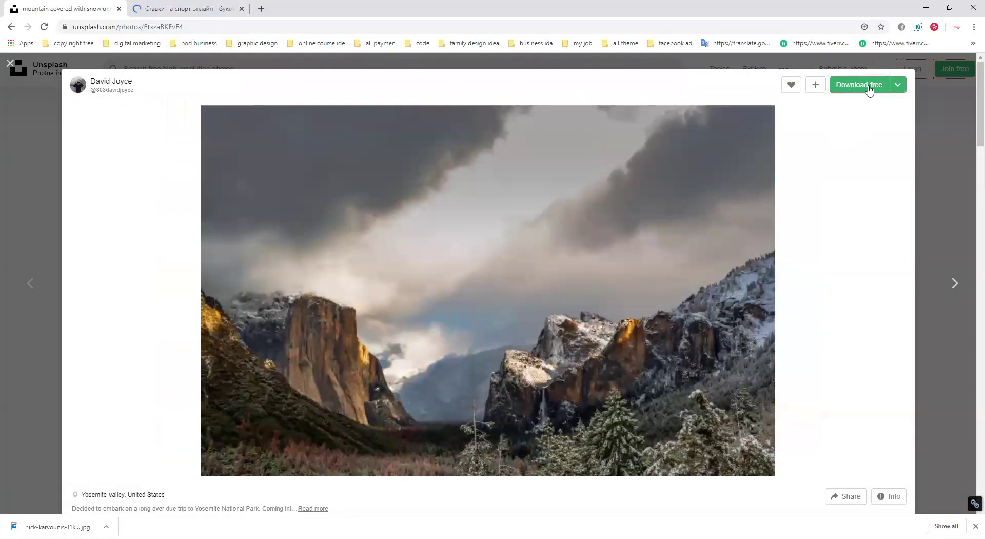
pyautogui.click(862, 89)
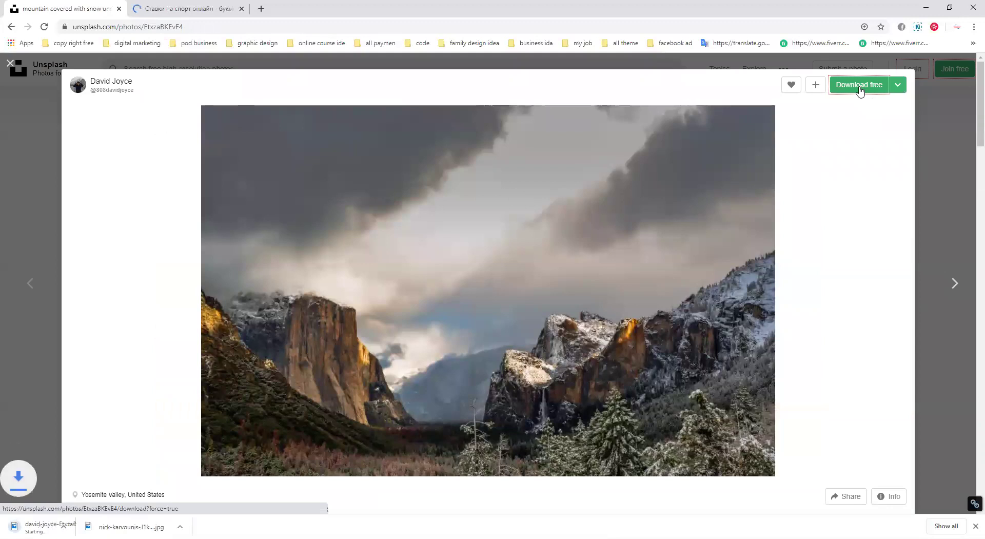
pyautogui.click(942, 175)
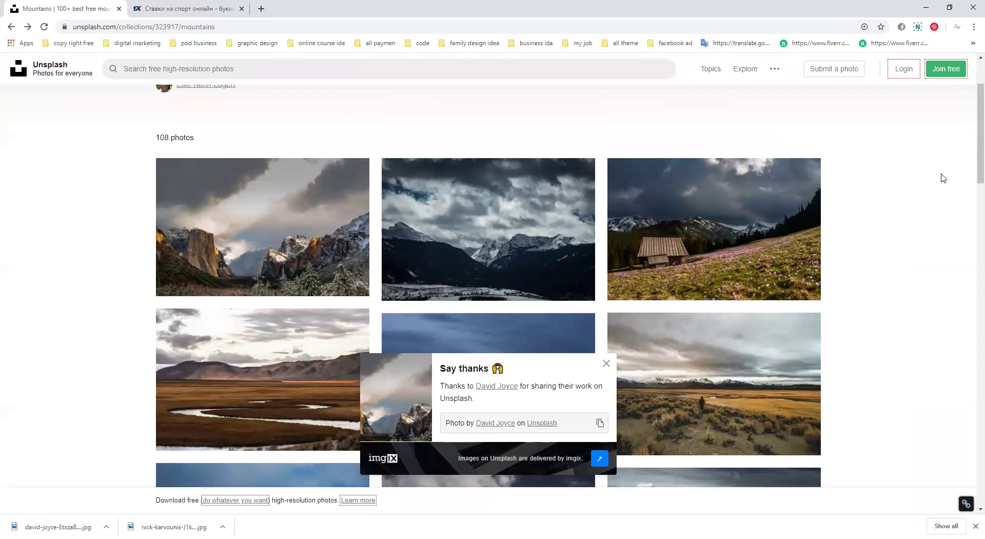
pyautogui.click(606, 363)
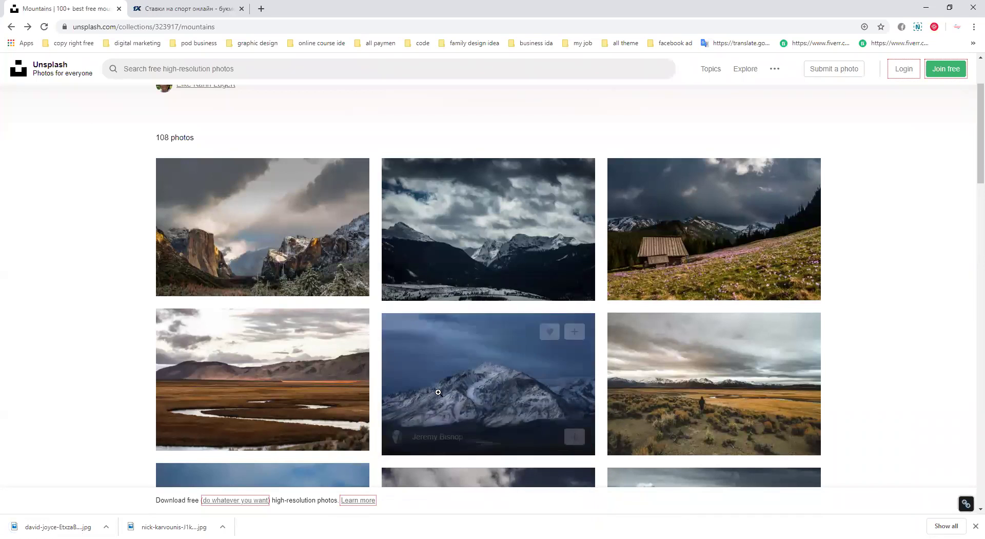
# - Look through the other photos in the Mountains collection and check the downloaded seashore image
pyautogui.scroll(-4, 441, 391)
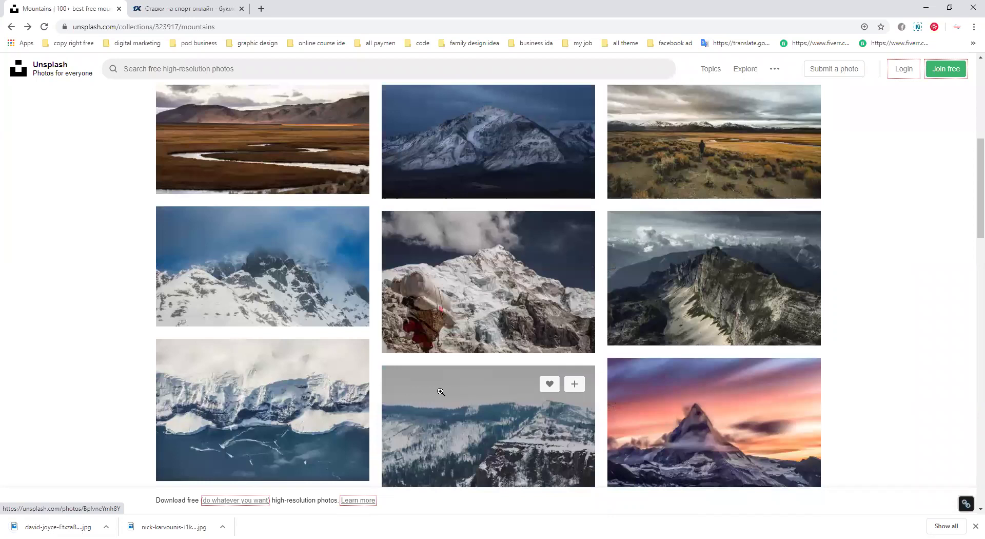
pyautogui.scroll(1, 441, 391)
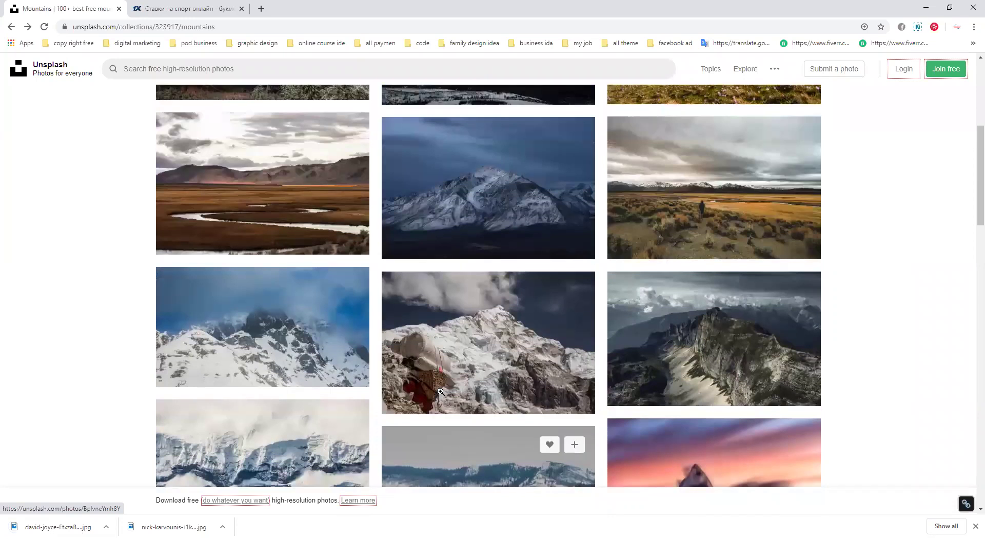
pyautogui.scroll(5, 441, 391)
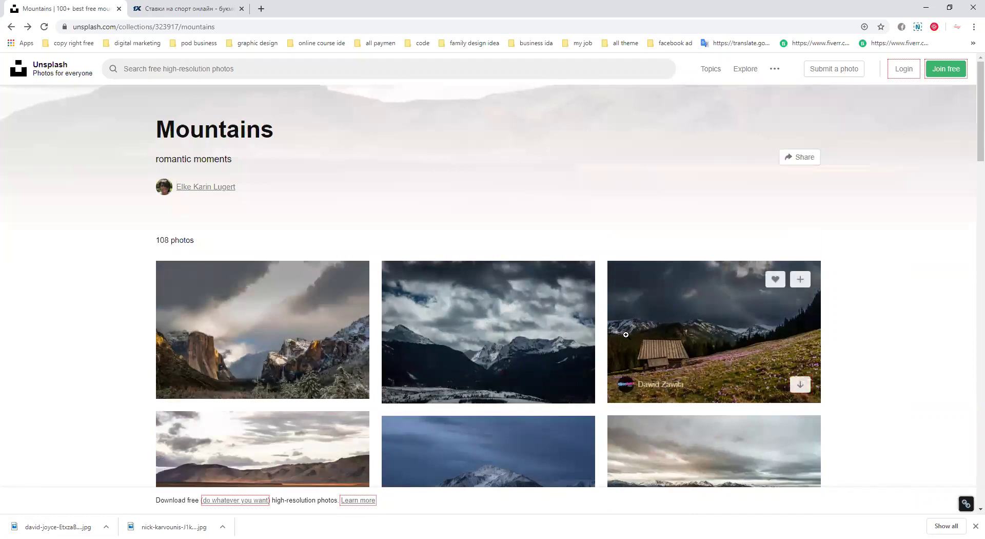
pyautogui.scroll(-6, 319, 364)
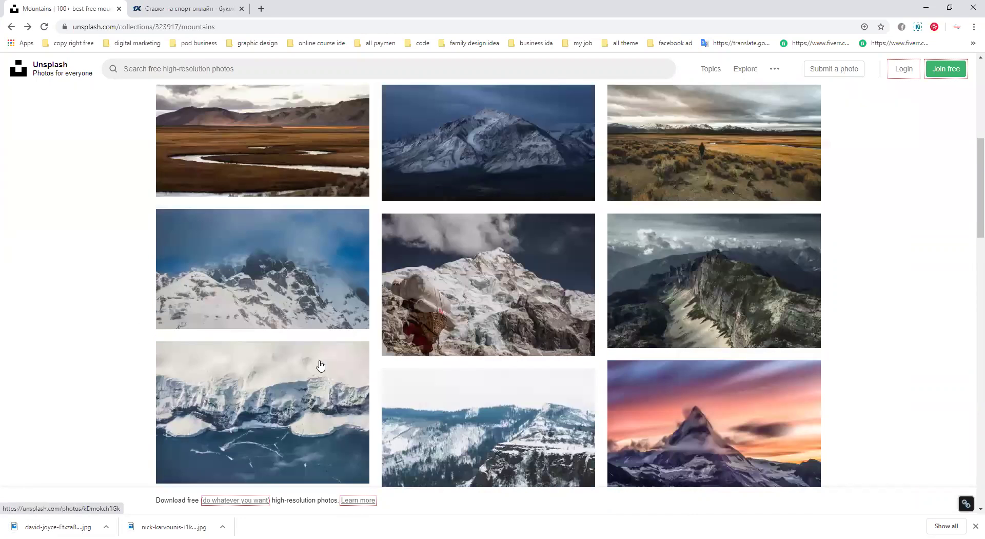
pyautogui.scroll(1, 319, 365)
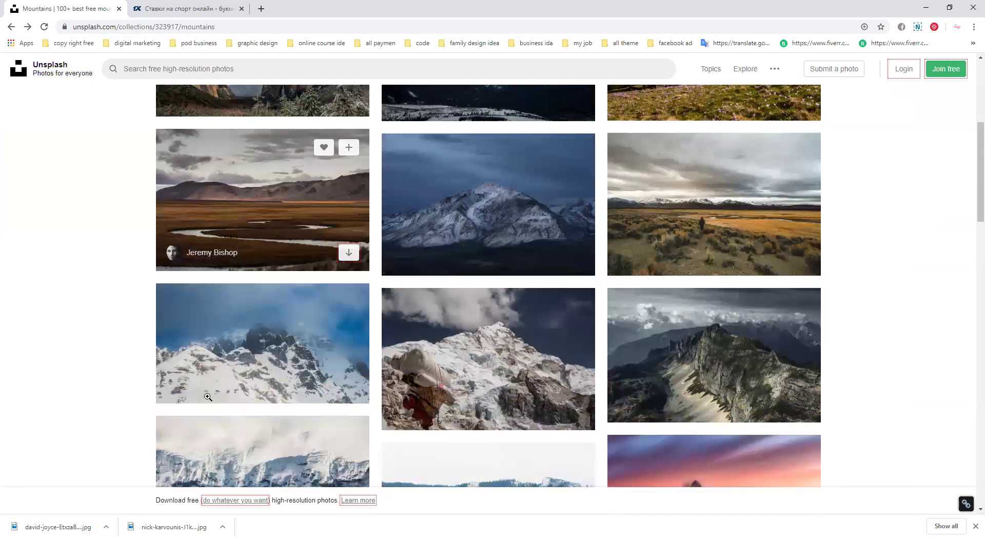
pyautogui.scroll(-2, 207, 396)
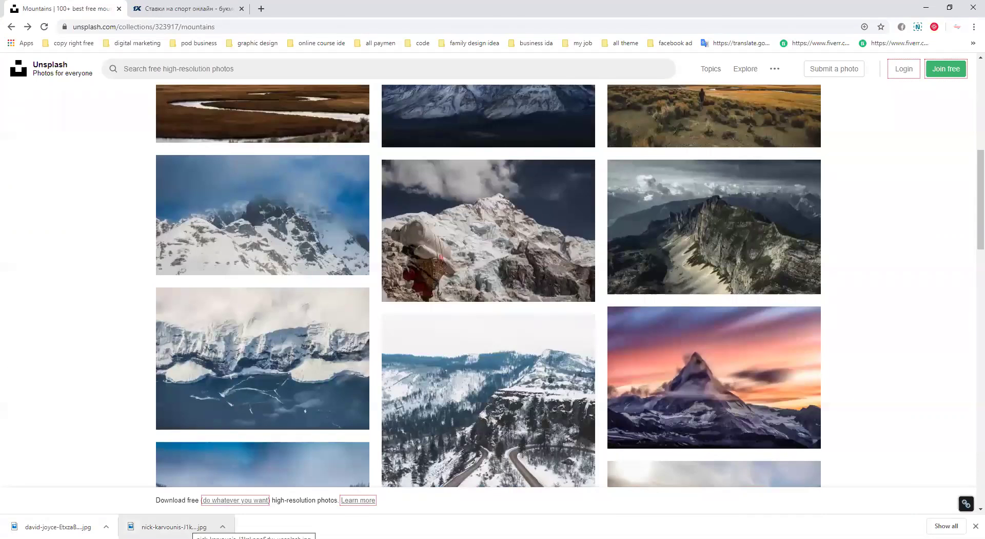
pyautogui.click(169, 527)
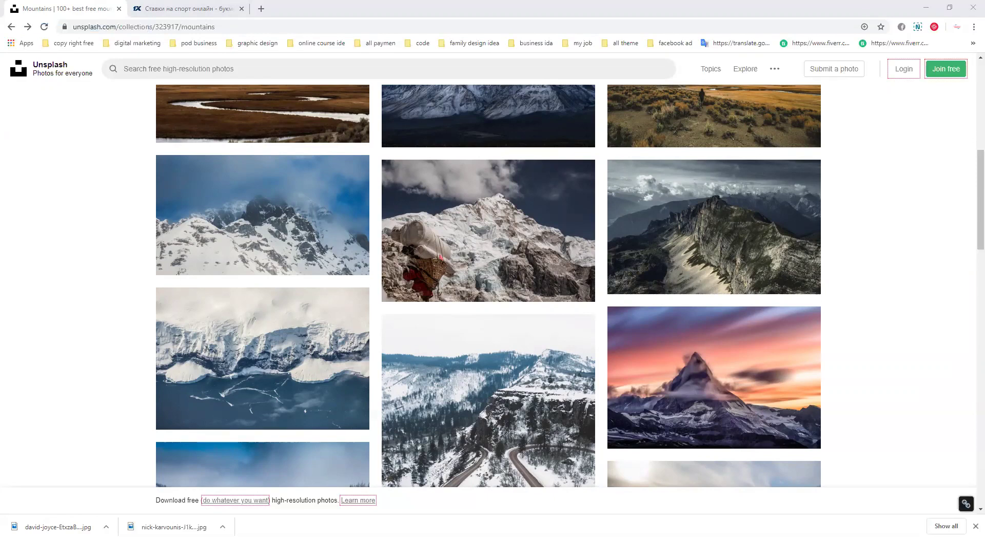
# - Switch to Photoshop and open both downloaded Unsplash photos, the Yosemite Valley and the seashore sunset, from the Downloads folder
pyautogui.hotkey('ctrl', 'o')
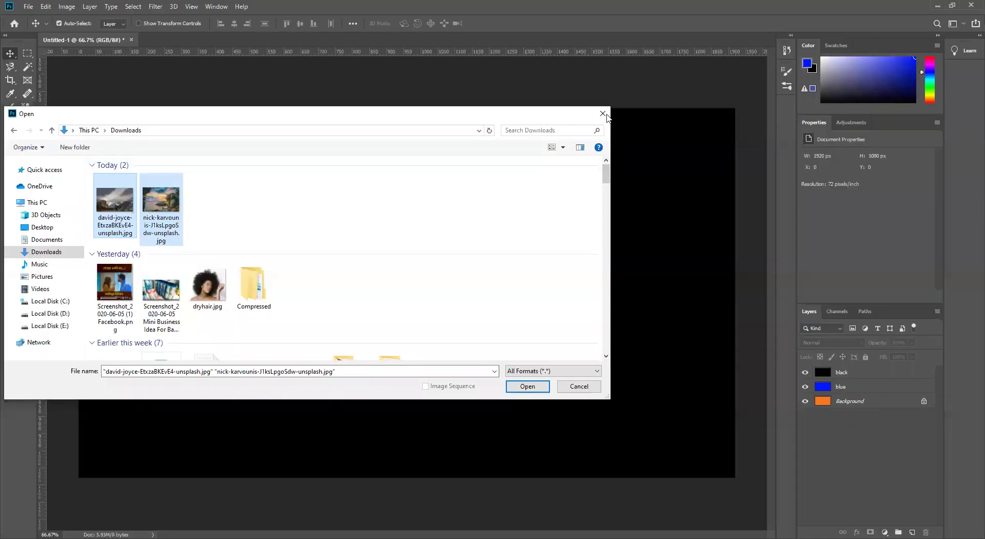
pyautogui.click(549, 382)
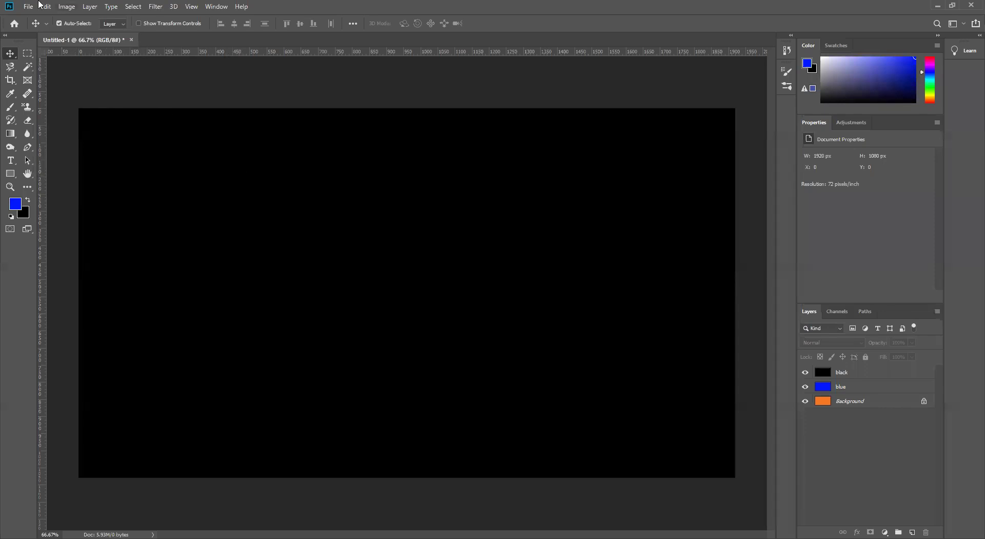
pyautogui.click(29, 7)
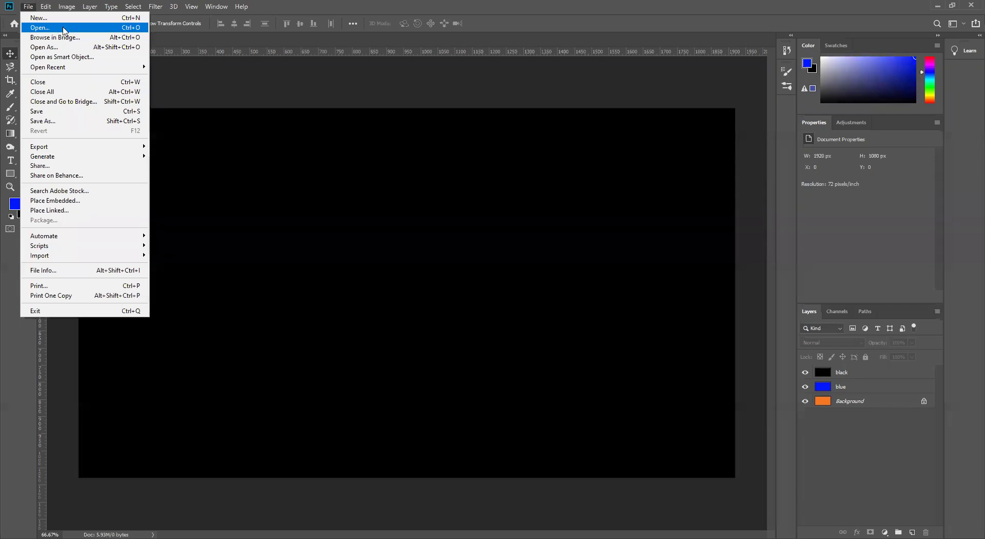
pyautogui.click(48, 29)
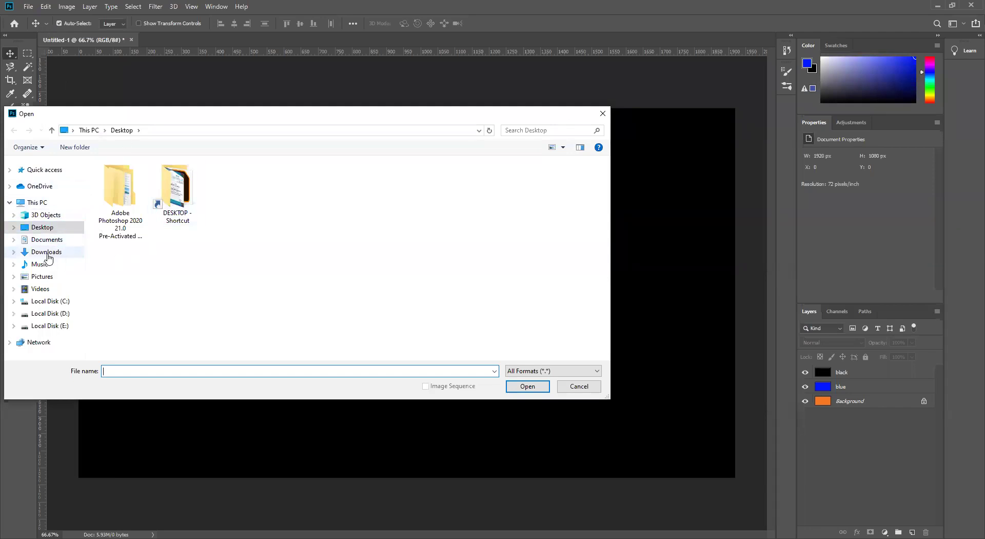
pyautogui.click(54, 252)
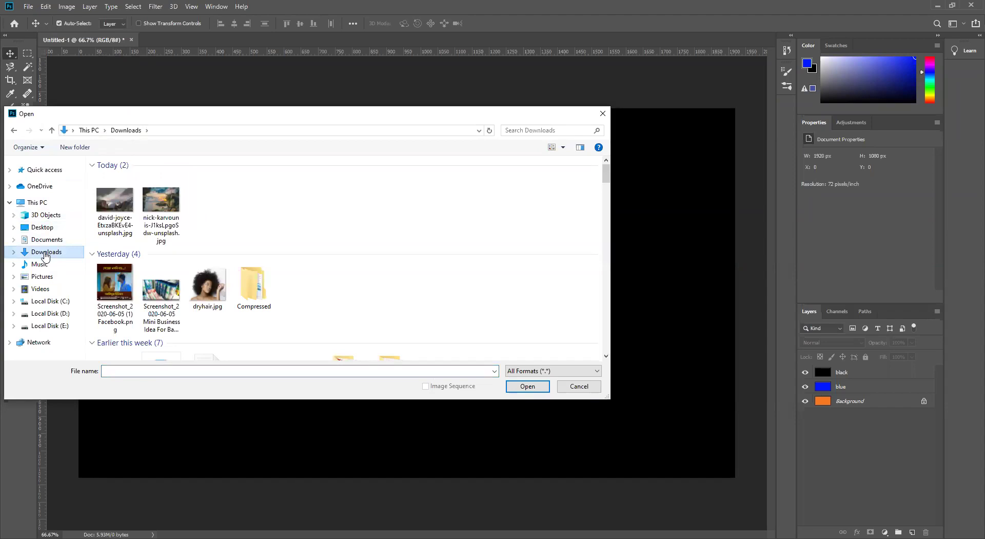
pyautogui.click(165, 203)
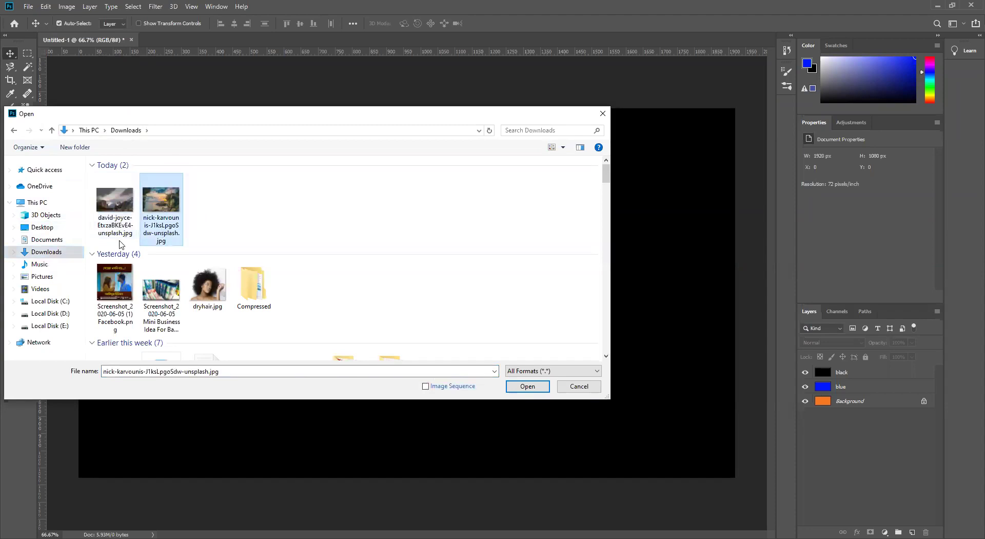
pyautogui.click(119, 202)
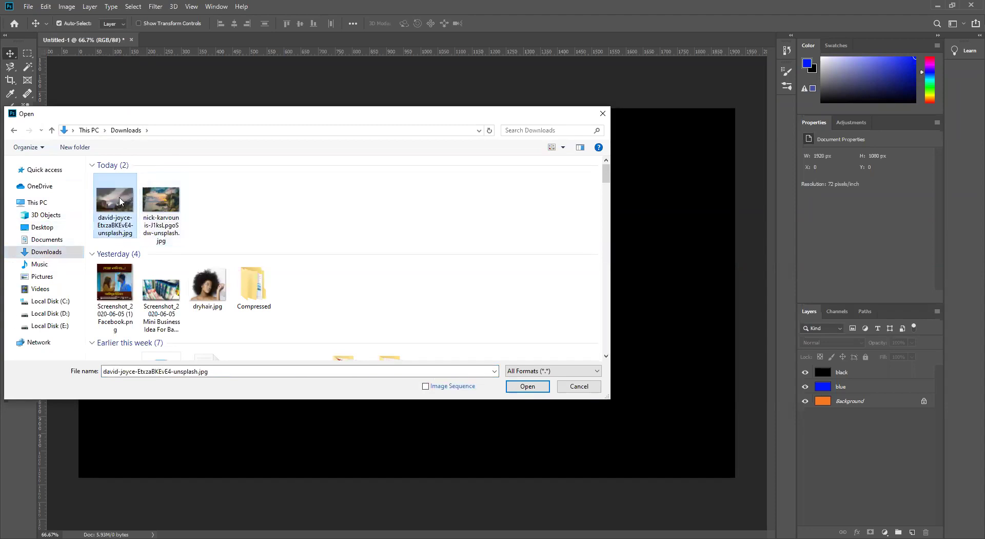
pyautogui.moveTo(224, 186); pyautogui.dragTo(115, 221)
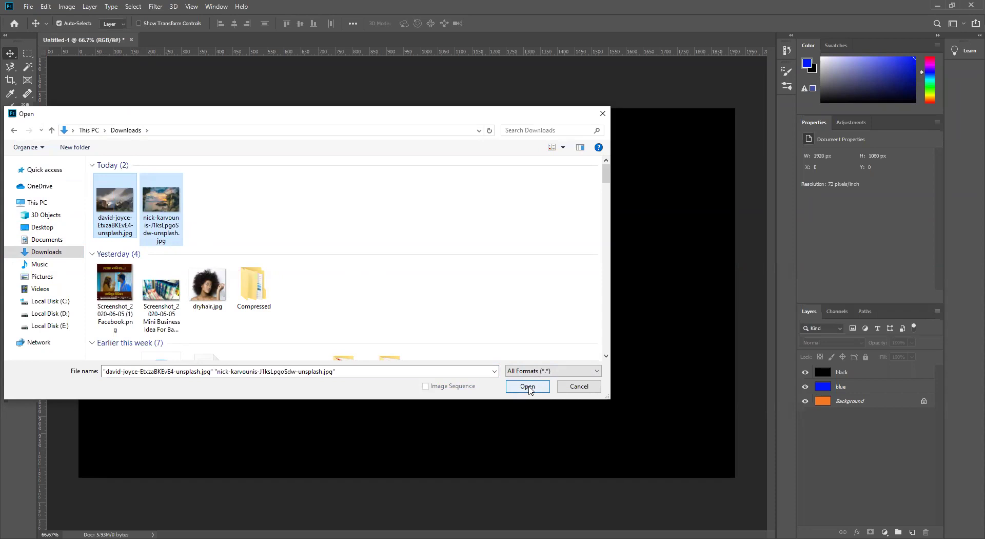
pyautogui.click(529, 388)
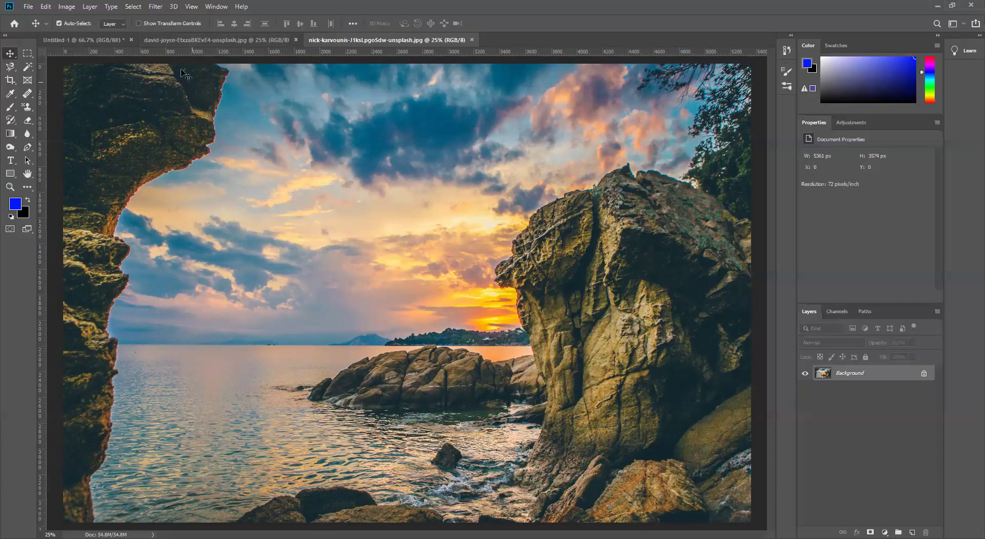
# - Examine the untitled document, the Yosemite Valley photo and the seashore sunset photo by switching between them and comparing their layers
pyautogui.click(90, 40)
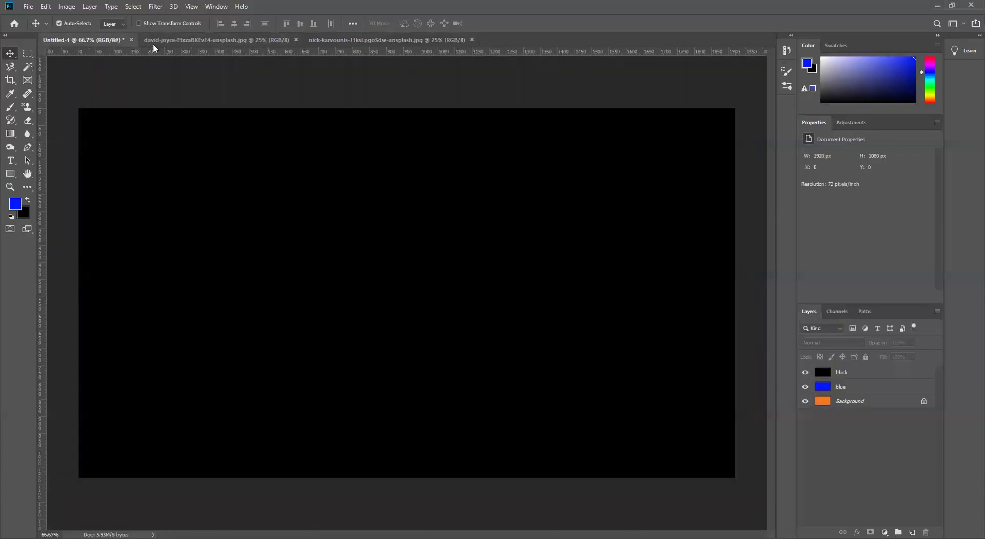
pyautogui.click(197, 40)
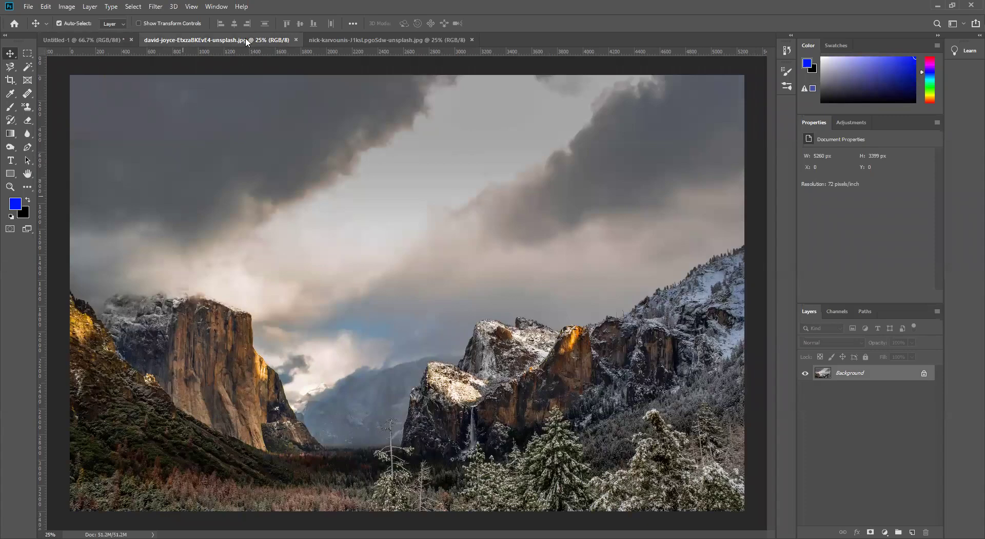
pyautogui.click(354, 40)
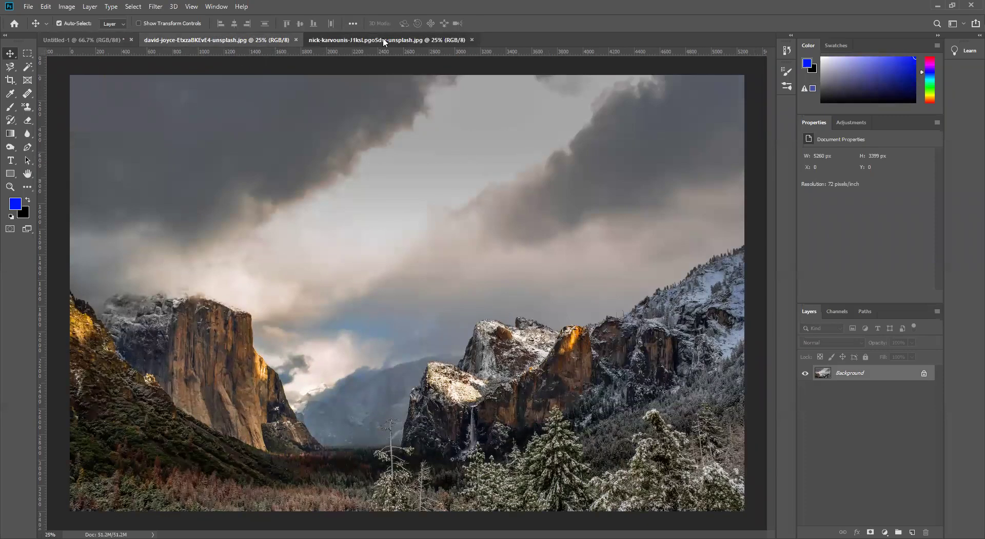
pyautogui.click(101, 41)
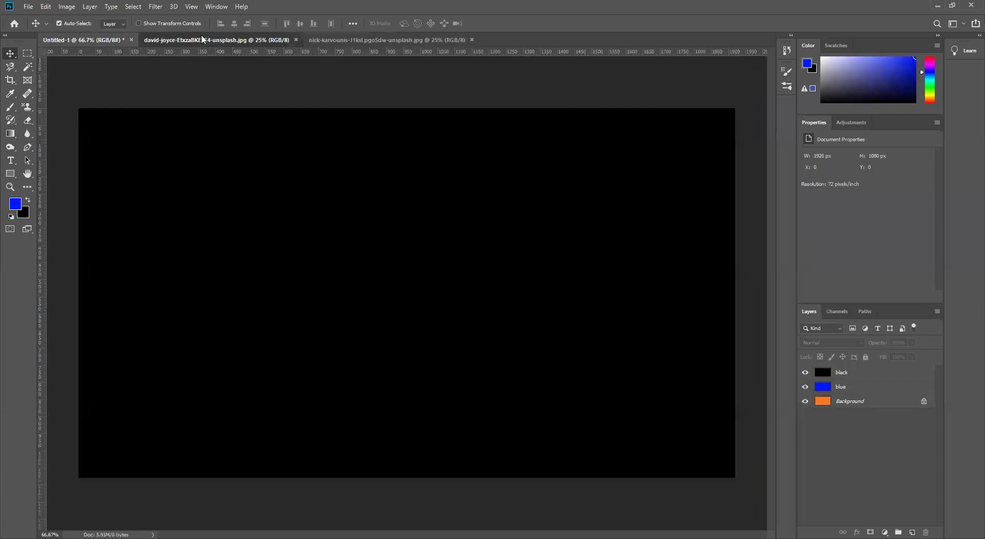
pyautogui.click(216, 40)
pyautogui.click(383, 40)
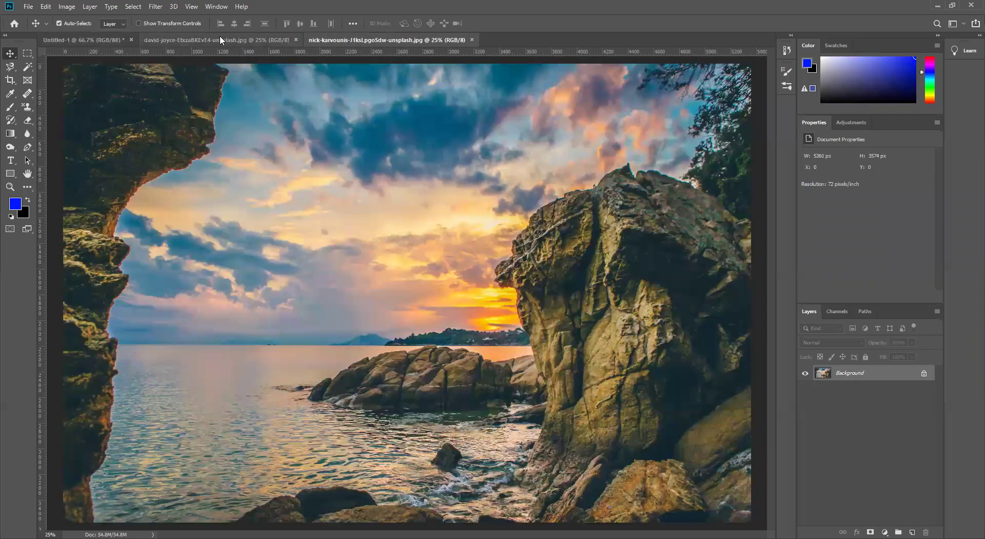
pyautogui.click(219, 39)
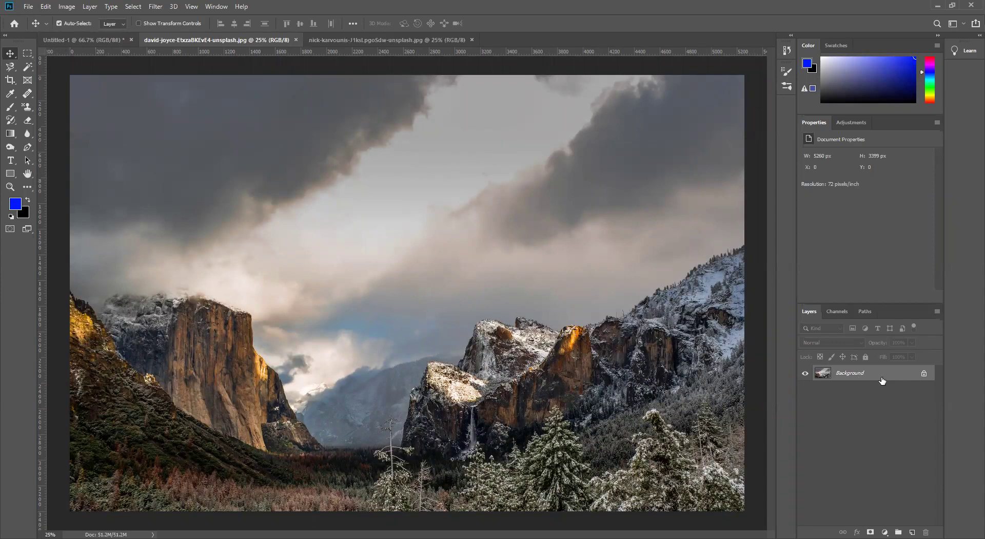
pyautogui.click(380, 41)
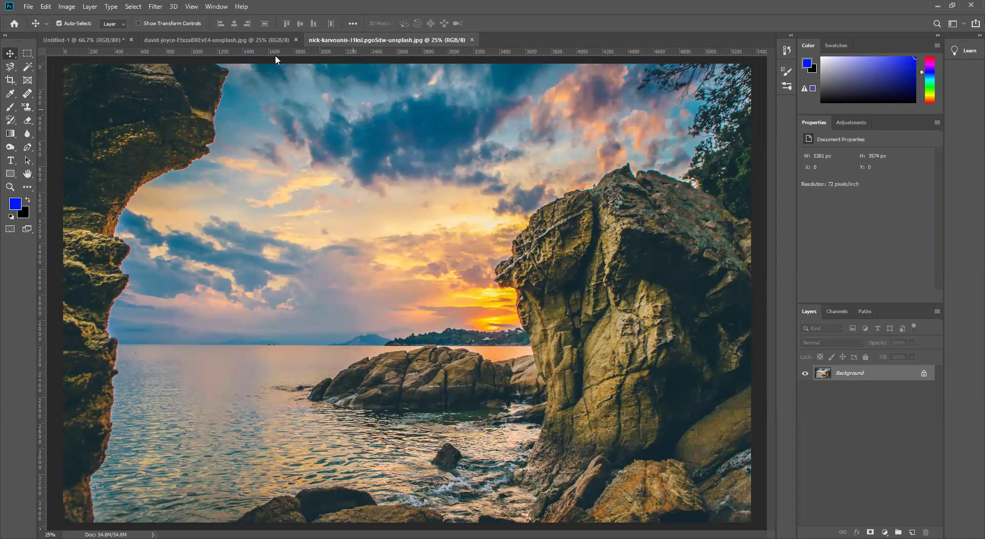
pyautogui.click(241, 42)
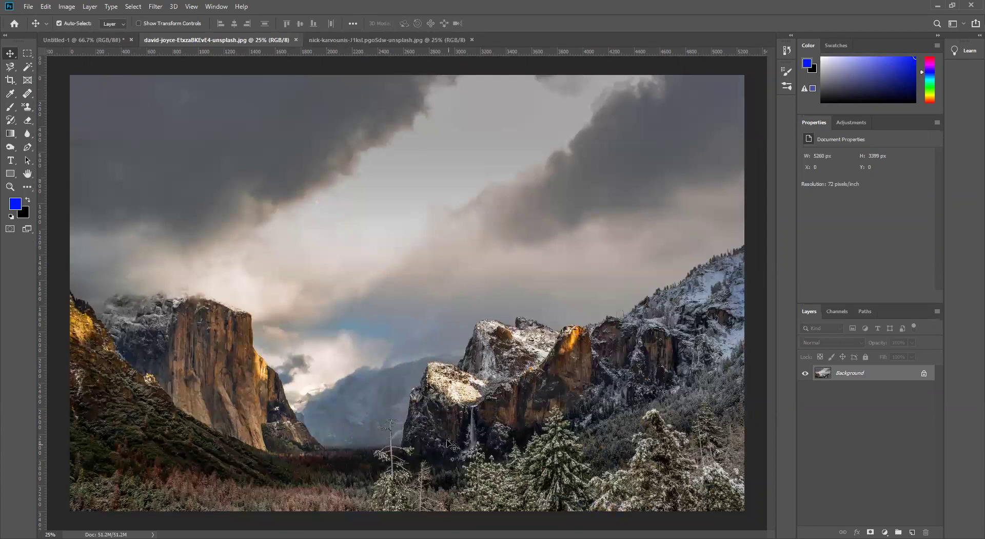
pyautogui.click(382, 40)
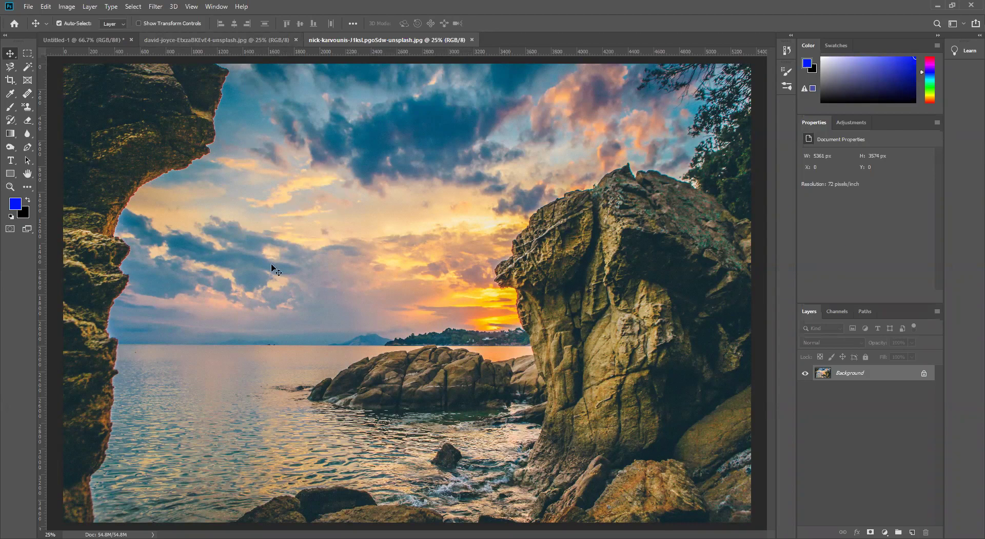
pyautogui.hotkey('ctrl', 'shift', 'Tab')
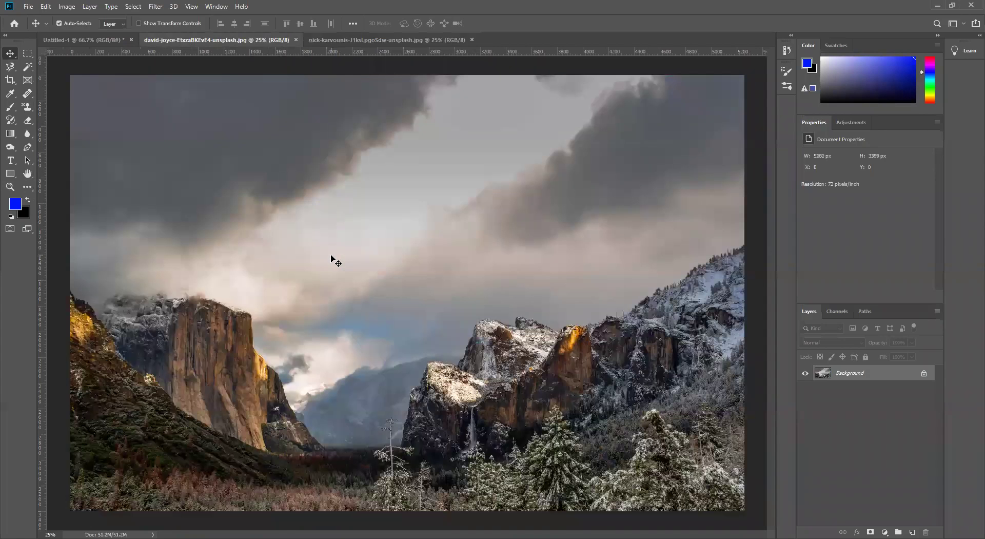
# - Unlock the Background layer of the seashore sunset photo and shift the image slightly on its canvas
pyautogui.click(425, 39)
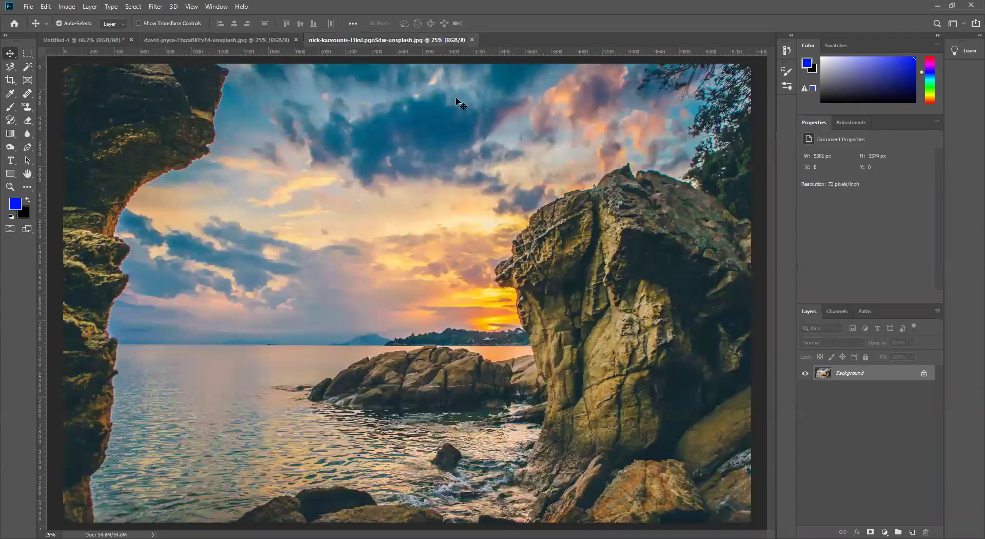
pyautogui.click(924, 375)
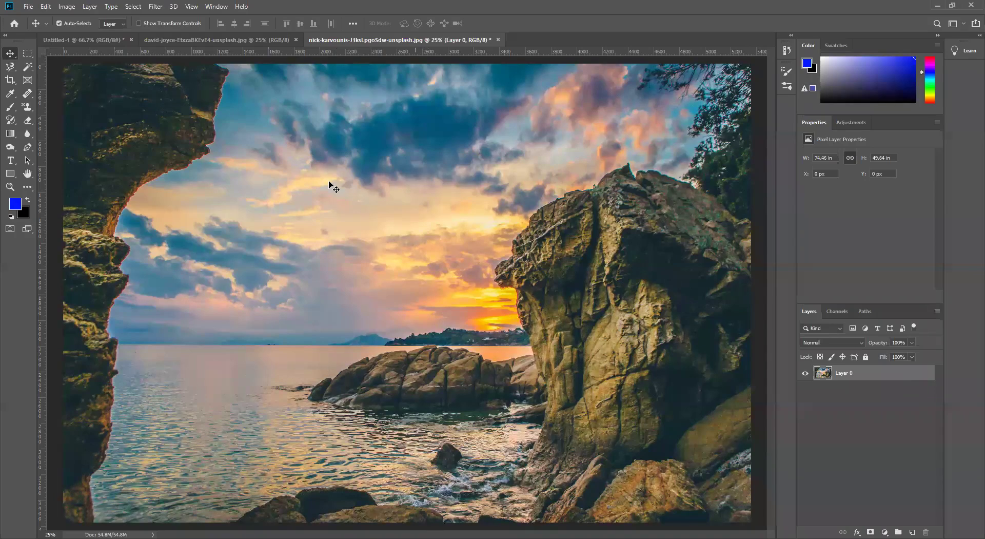
pyautogui.moveTo(514, 192); pyautogui.dragTo(450, 200)
pyautogui.moveTo(331, 186); pyautogui.dragTo(340, 203)
# - Copy the seashore sunset layer into the Yosemite Valley document and place it over the Background at X -50 px, Y 0 px
pyautogui.moveTo(543, 206); pyautogui.dragTo(402, 140)
pyautogui.moveTo(290, 45); pyautogui.dragTo(272, 53)
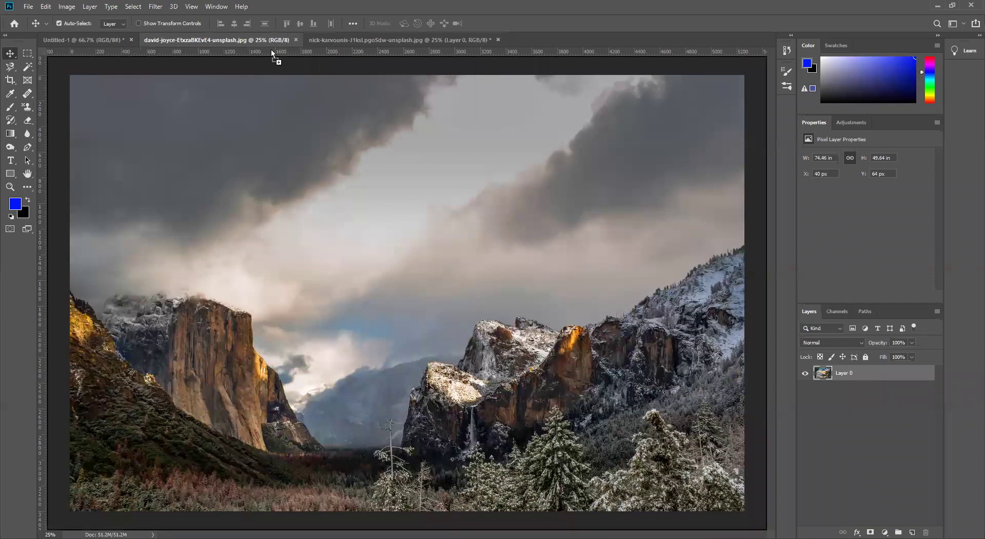
pyautogui.moveTo(288, 124); pyautogui.dragTo(375, 260)
pyautogui.moveTo(375, 260); pyautogui.dragTo(380, 263)
pyautogui.moveTo(341, 240); pyautogui.dragTo(381, 287)
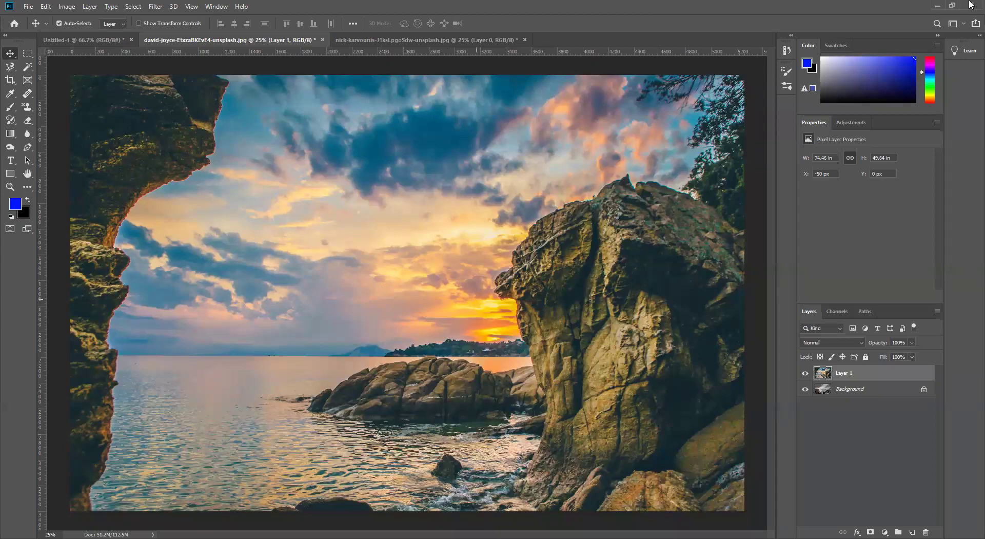
pyautogui.click(804, 89)
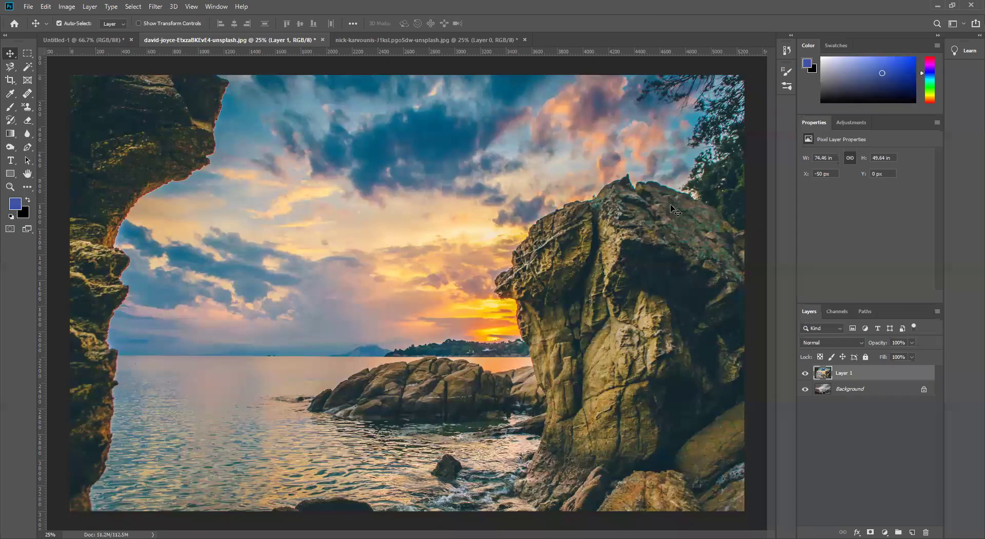